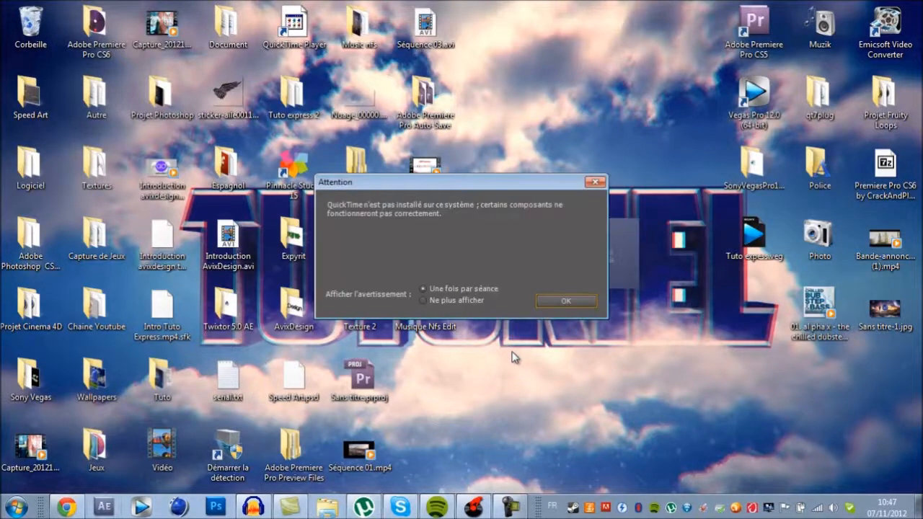
Dismiss the startup warnings and welcome screen, and show the empty project's contents
click(565, 301)
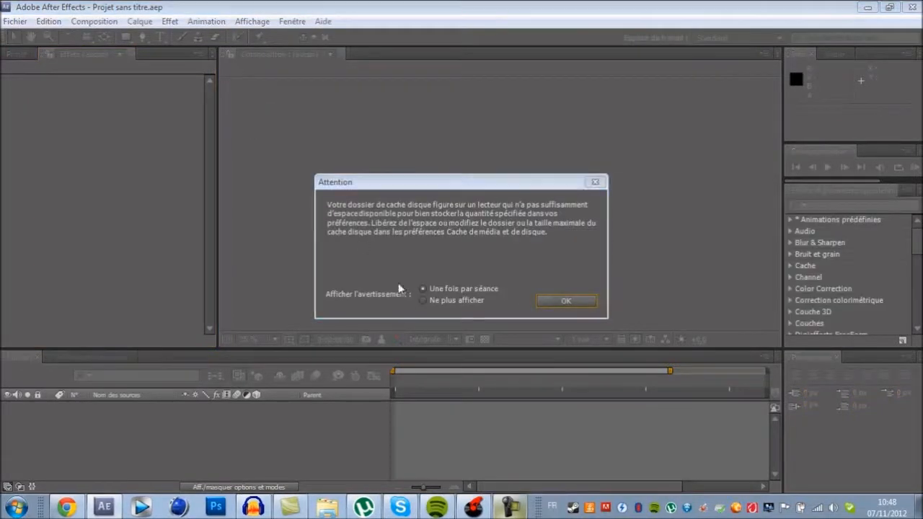
click(575, 304)
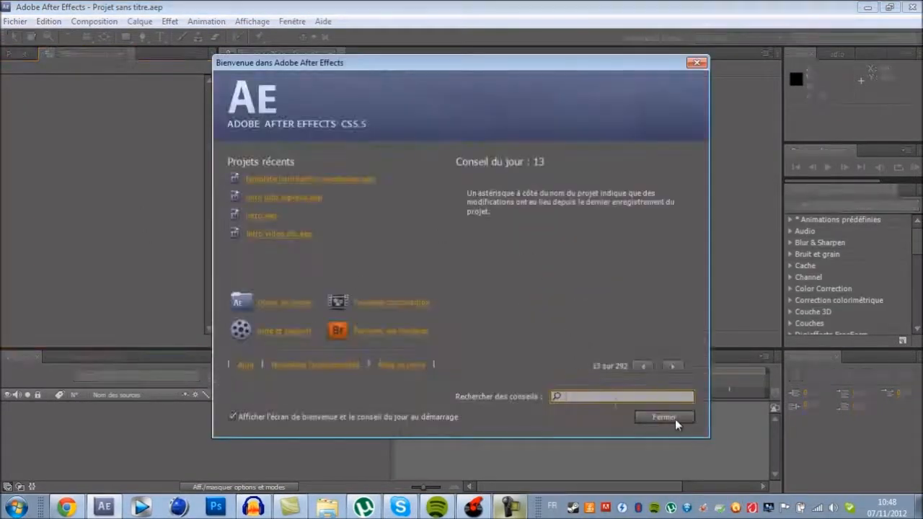
click(675, 420)
click(12, 56)
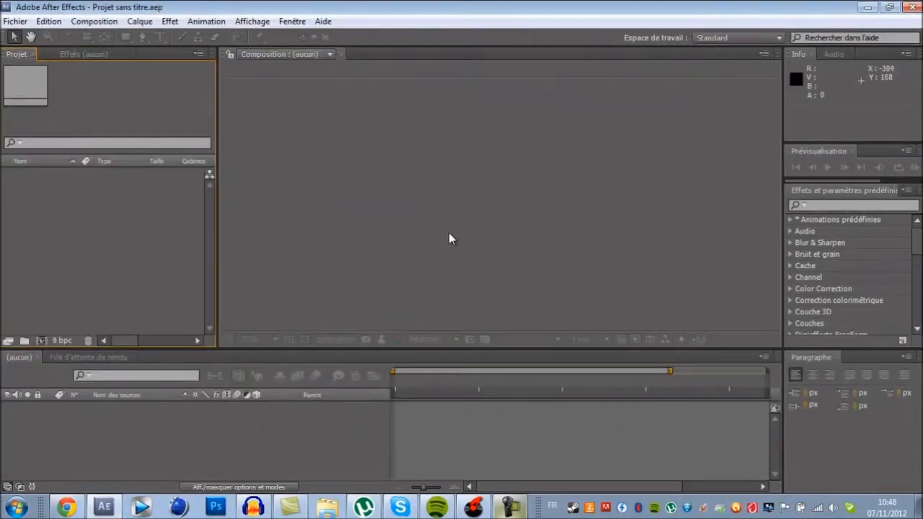
Start a new composition and name it Nuage
key(ctrl+n)
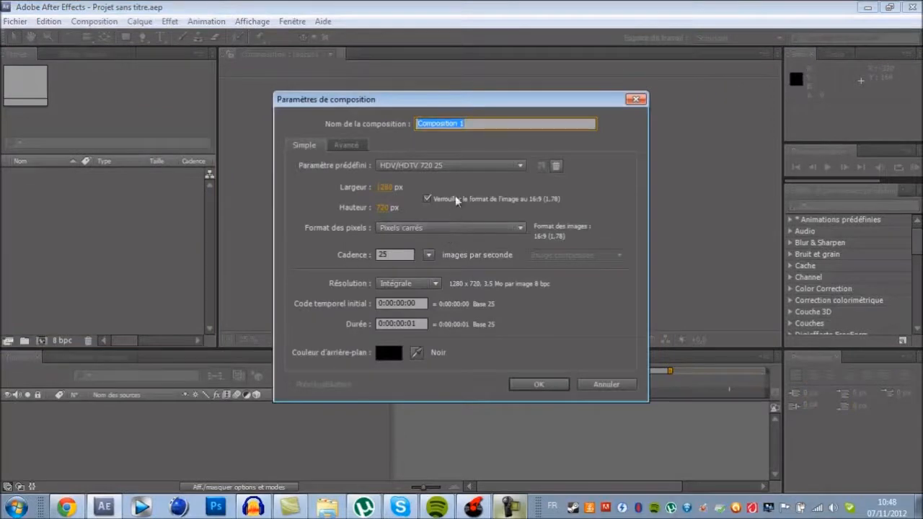
key(BackSpace)
text(Nuge)
key(BackSpace)
text(age)
click(155, 98)
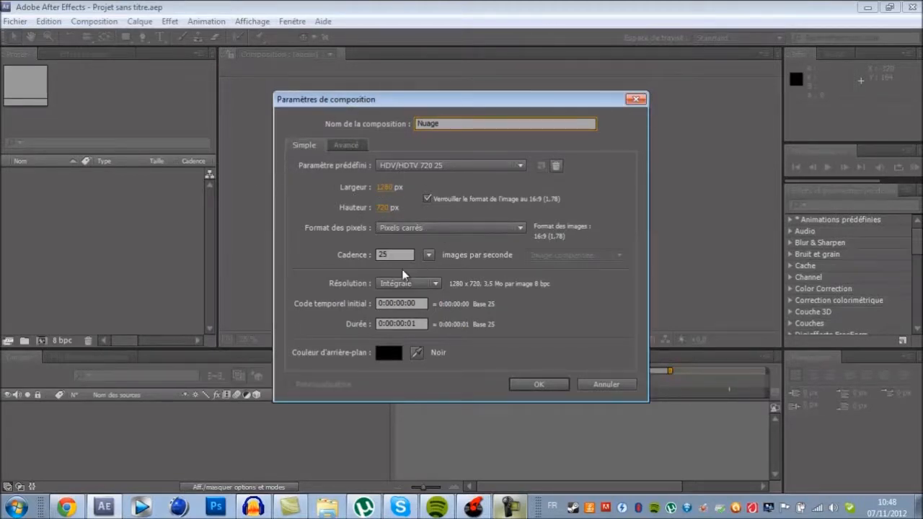
Keep the black background, set the frame rate to 29,97 images per second, and create the composition
click(389, 351)
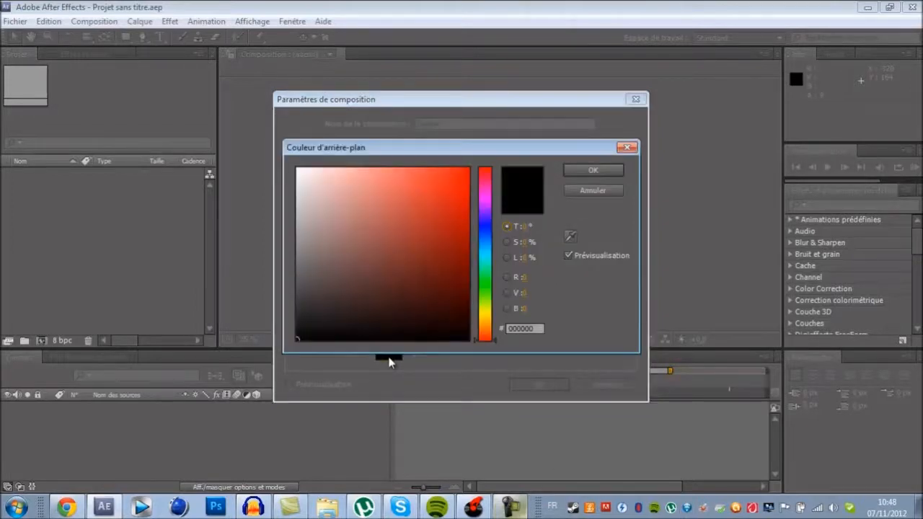
click(587, 173)
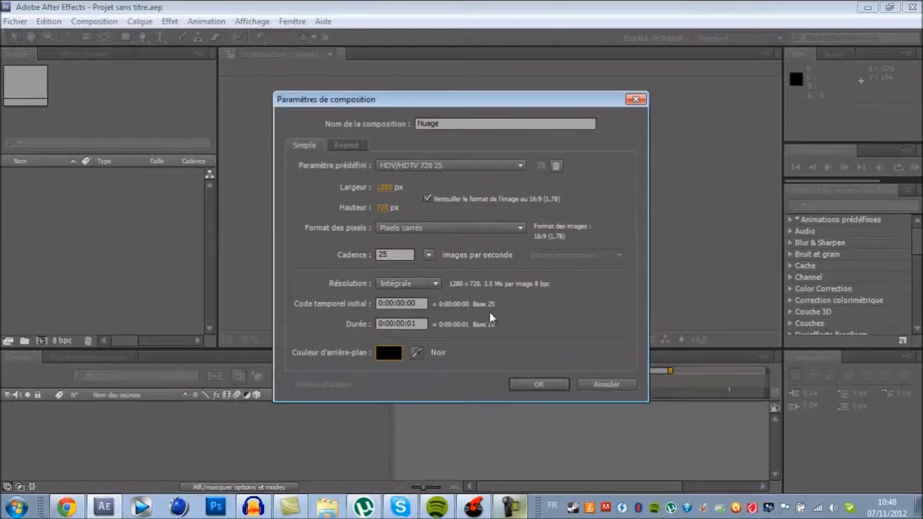
click(428, 255)
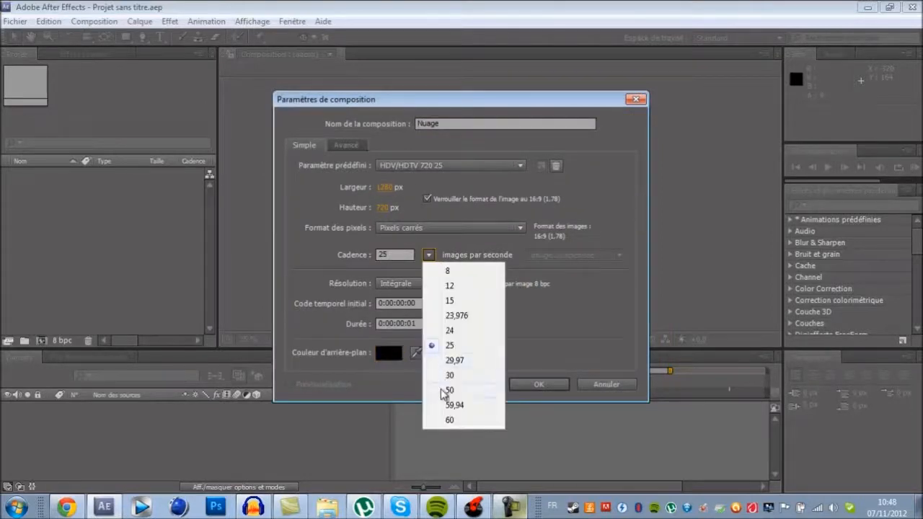
click(472, 368)
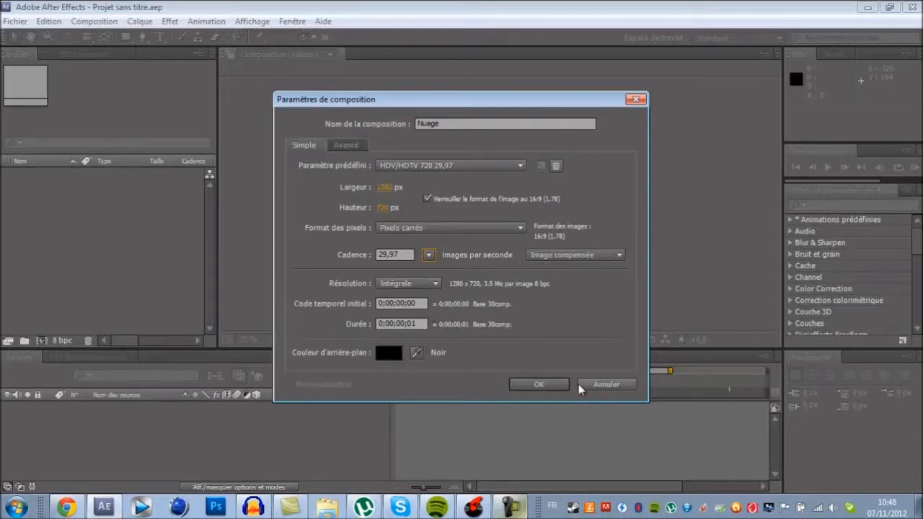
click(553, 385)
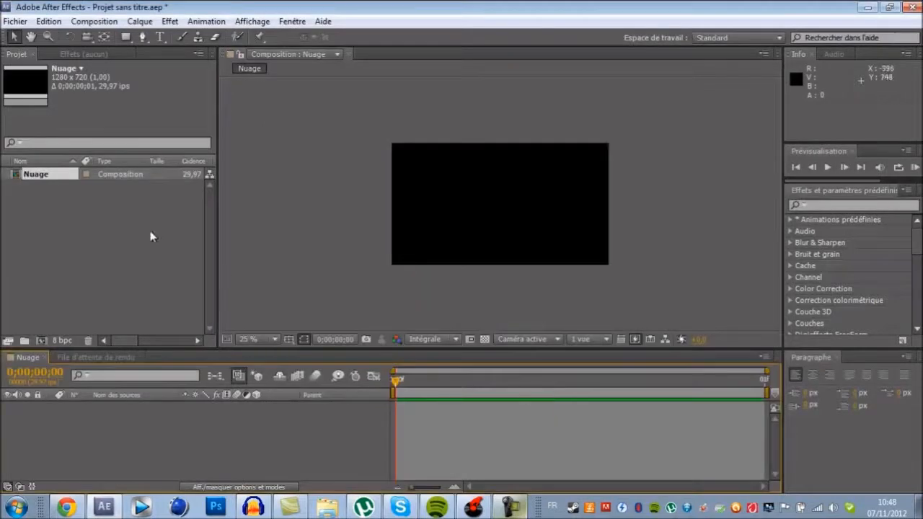
Set the composition viewer's magnification to 50 %
scroll(488, 250, up, 1)
scroll(621, 257, down, 1)
click(263, 341)
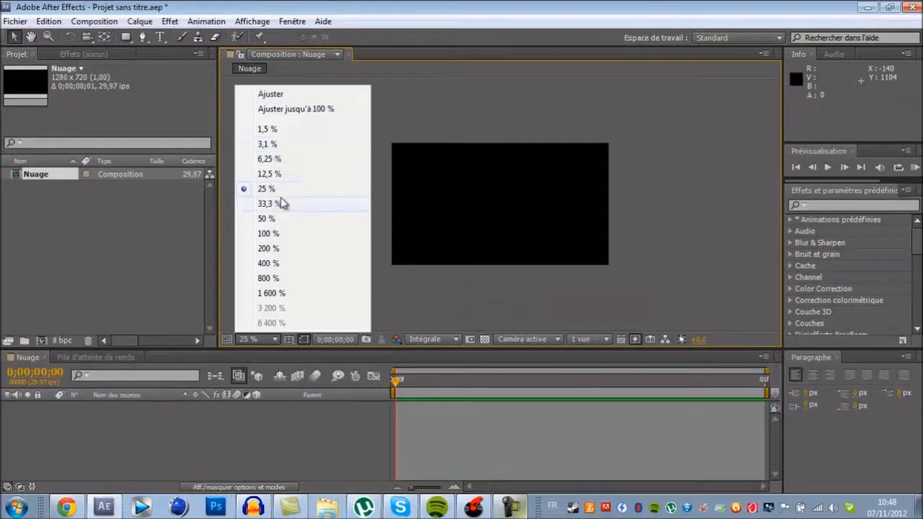
click(281, 203)
click(252, 339)
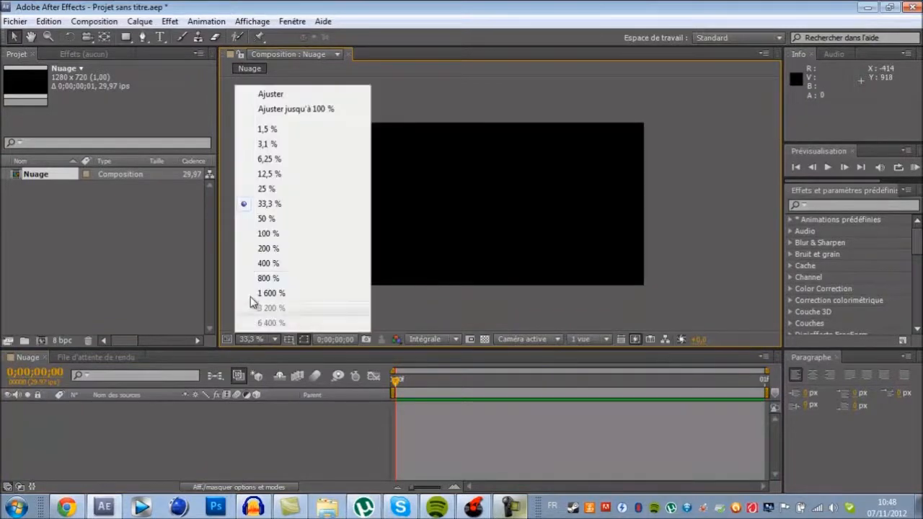
click(285, 219)
scroll(451, 247, down, 1)
scroll(451, 247, up, 1)
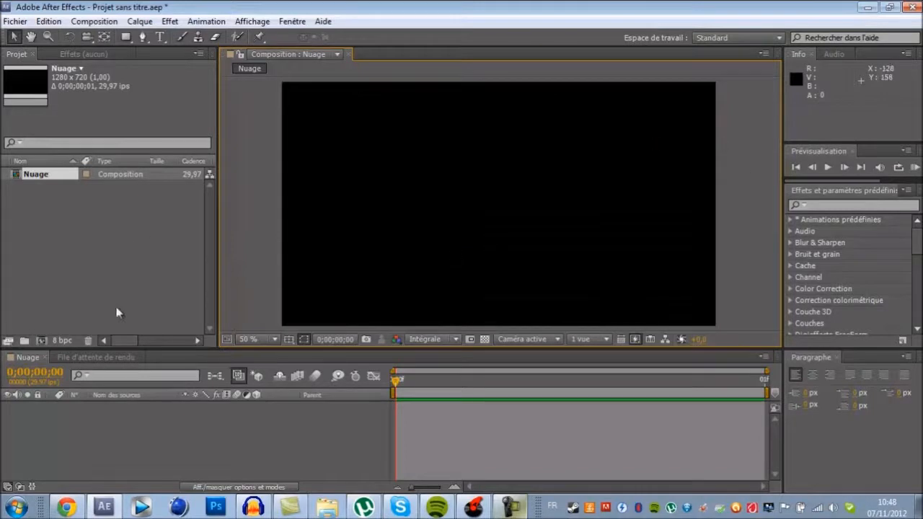
Create a white solid named Blanc uni 1 at the composition's full size of 1280 x 720 px
click(125, 37)
key(ctrl+y)
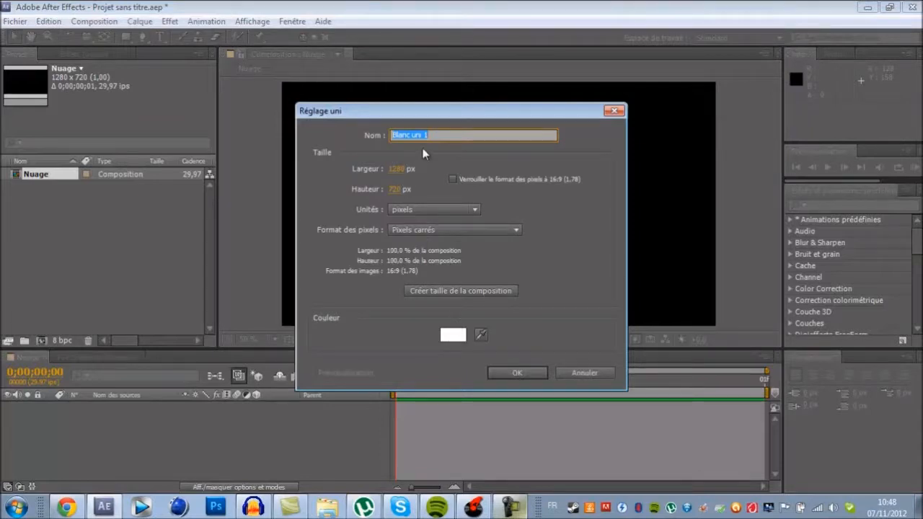
click(447, 137)
drag(451, 139, 153, 91)
click(443, 132)
click(451, 155)
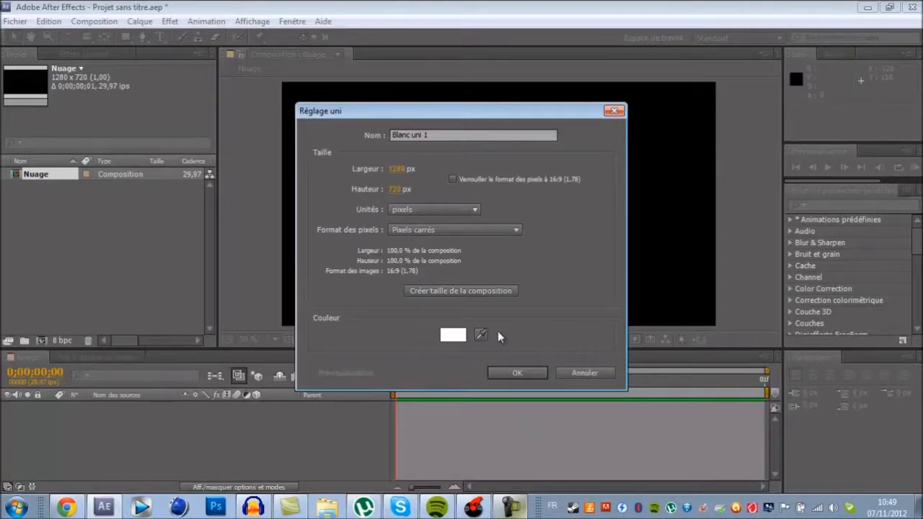
click(425, 289)
click(520, 374)
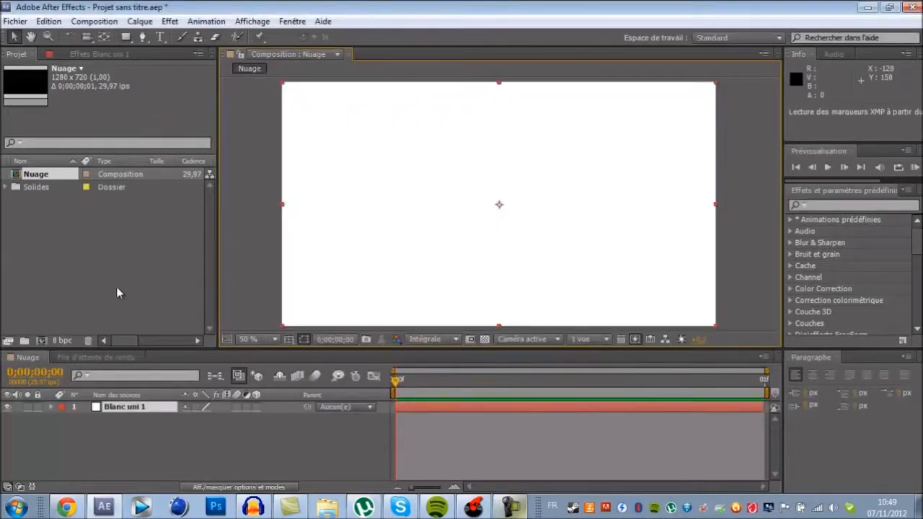
Apply the Turbulences distortion effect to the Blanc uni 1 layer
click(87, 262)
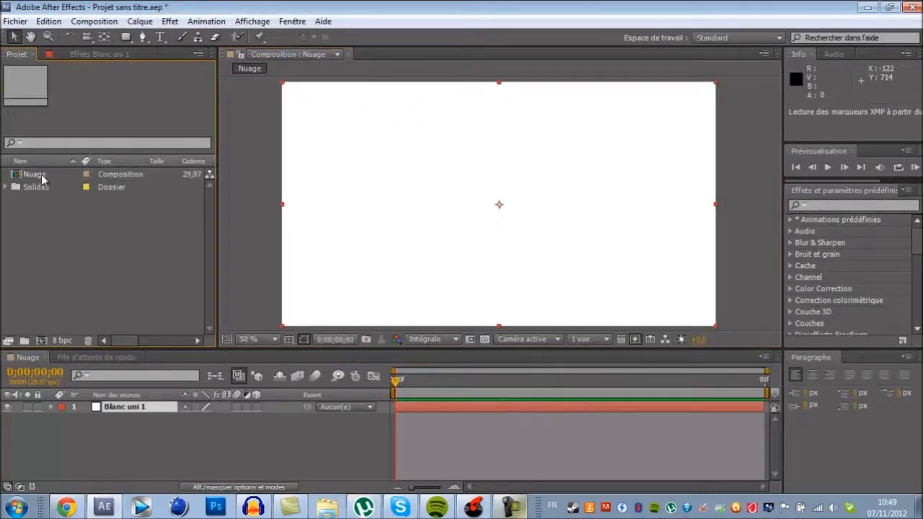
click(135, 437)
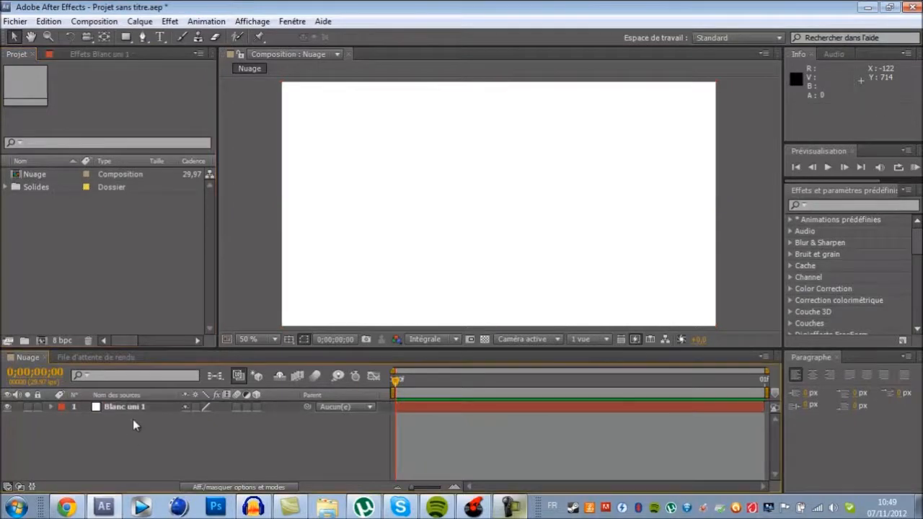
click(144, 407)
click(100, 54)
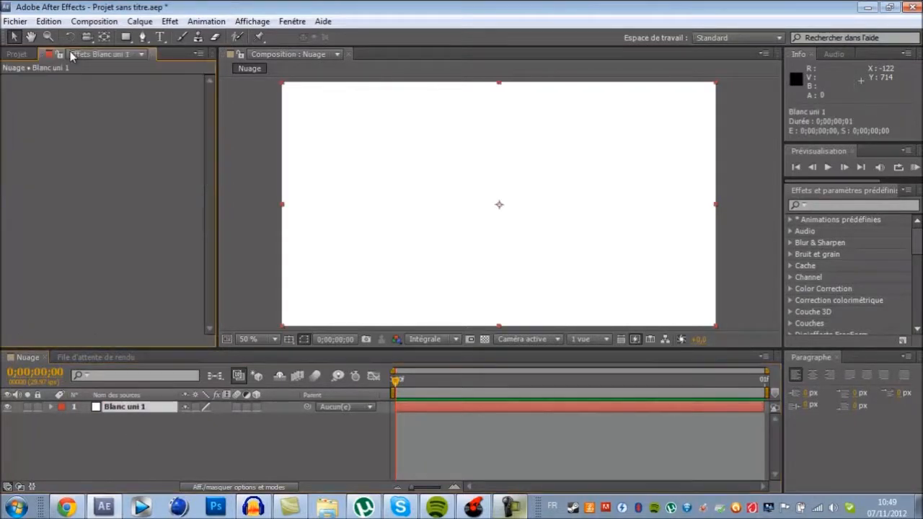
click(172, 21)
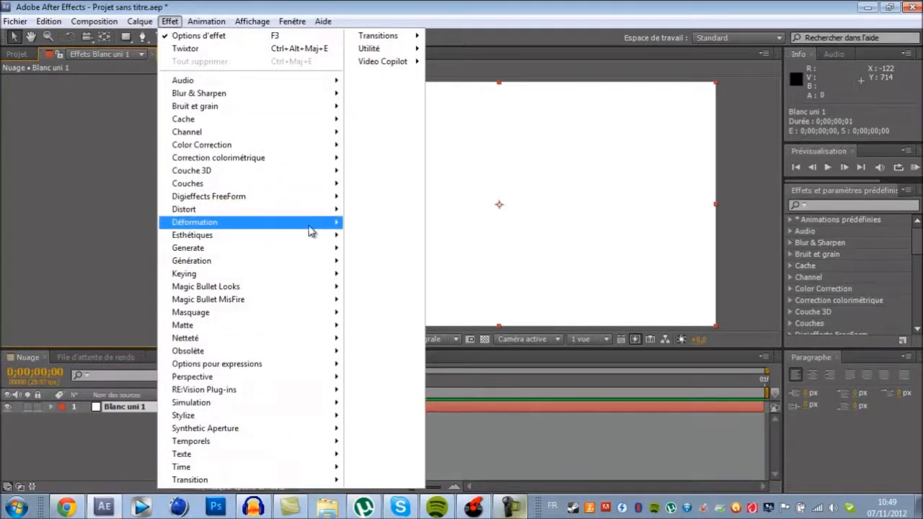
mouse_move(329, 227)
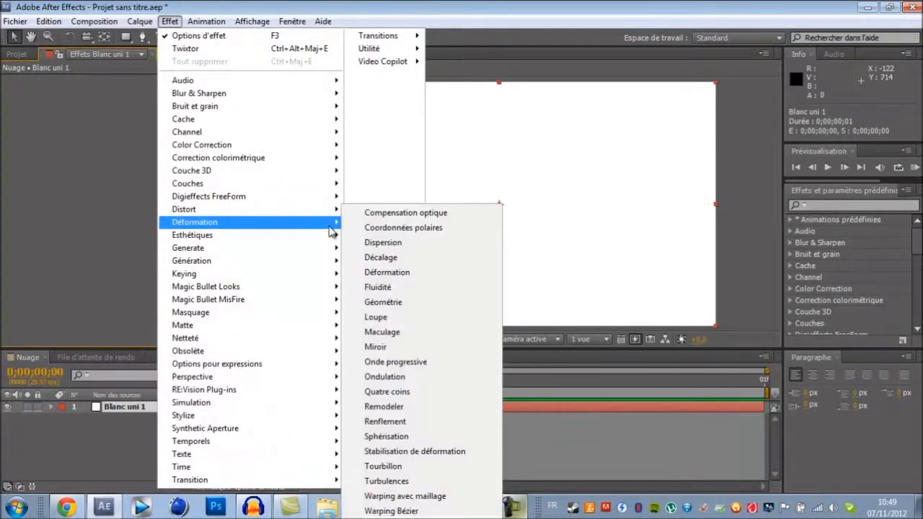
click(414, 481)
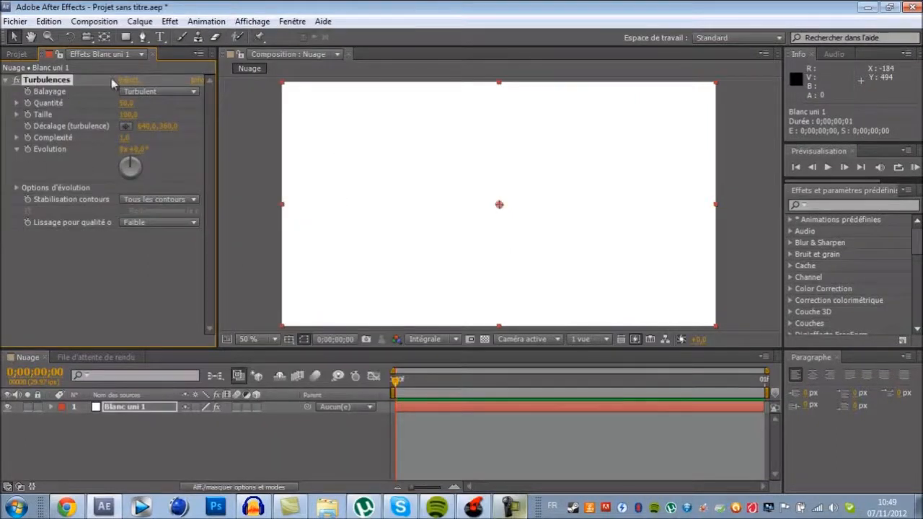
Set the Turbulences effect's size (Taille) to 460
click(128, 115)
text(45)
text(60)
click(87, 272)
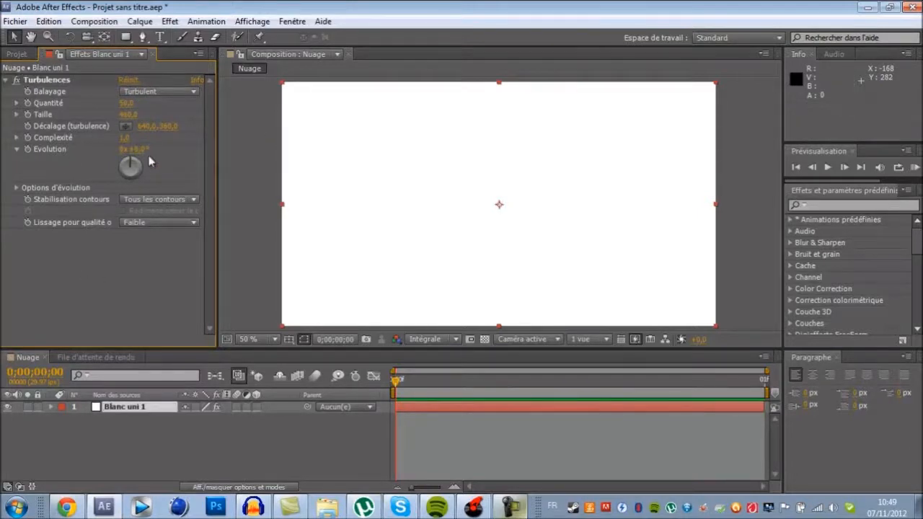
Set the Turbulences effect's complexity (Complexité) to 10, keeping the evolution options as they are
drag(124, 138, 423, 149)
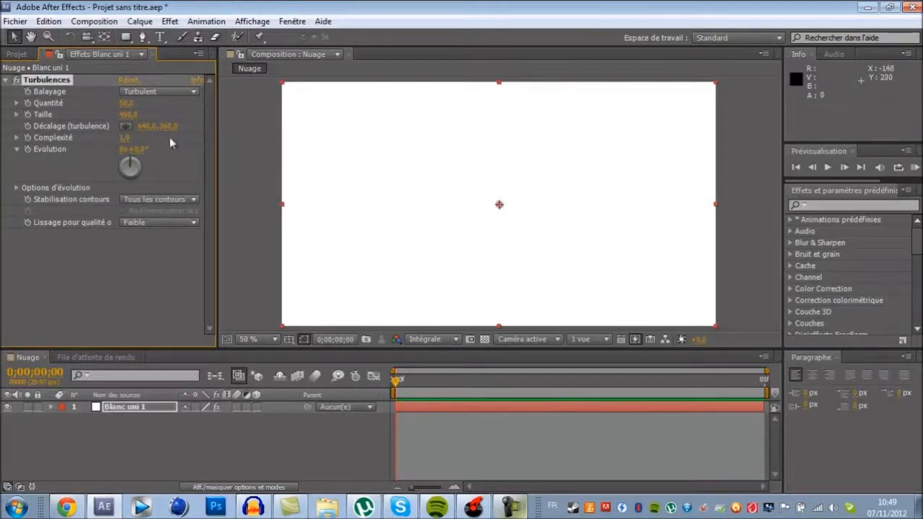
click(125, 138)
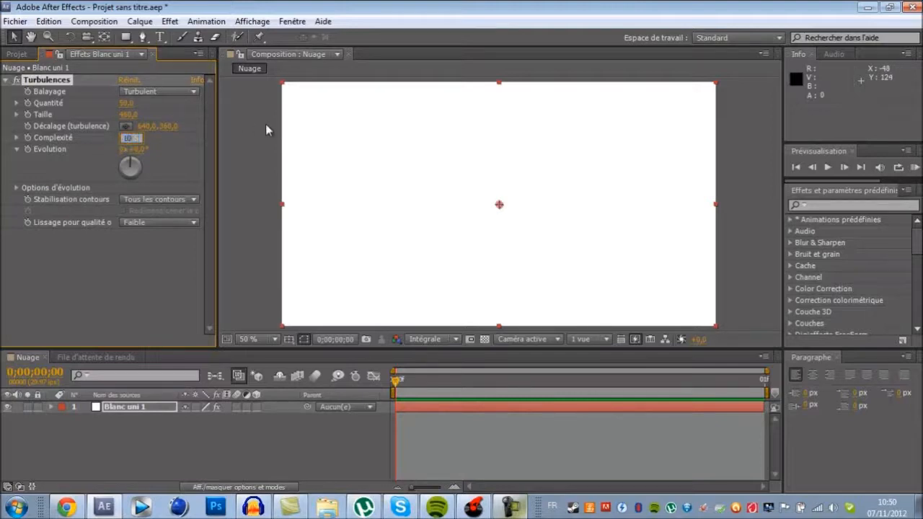
text(10)
key(Return)
click(83, 162)
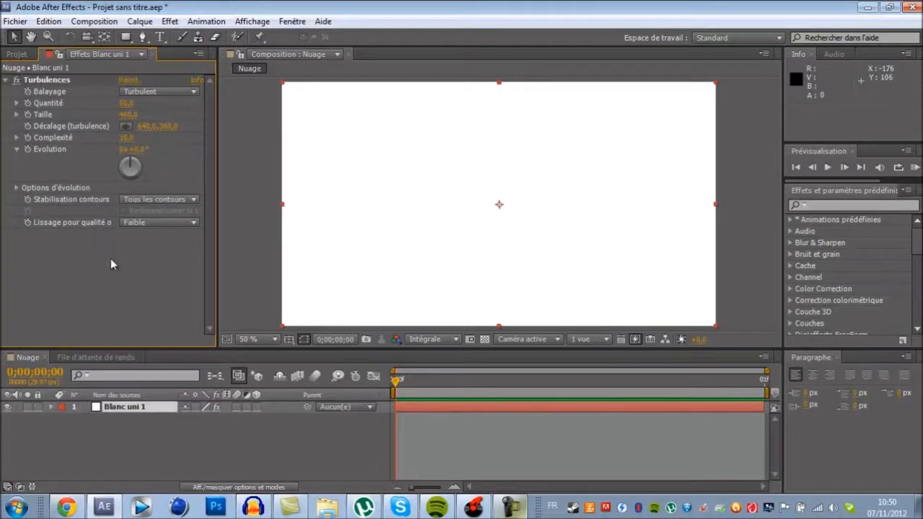
click(16, 188)
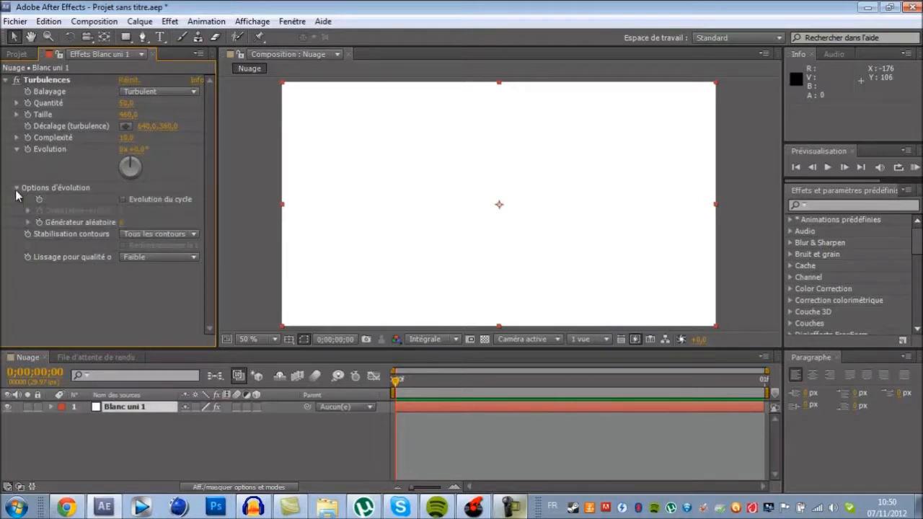
click(16, 188)
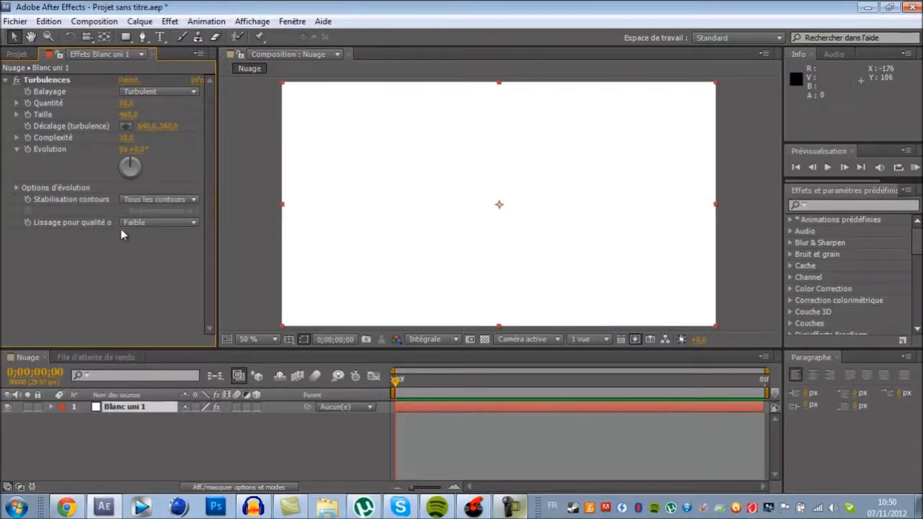
Collapse the Turbulences settings and add the Bruit fractal effect to the white solid
click(6, 80)
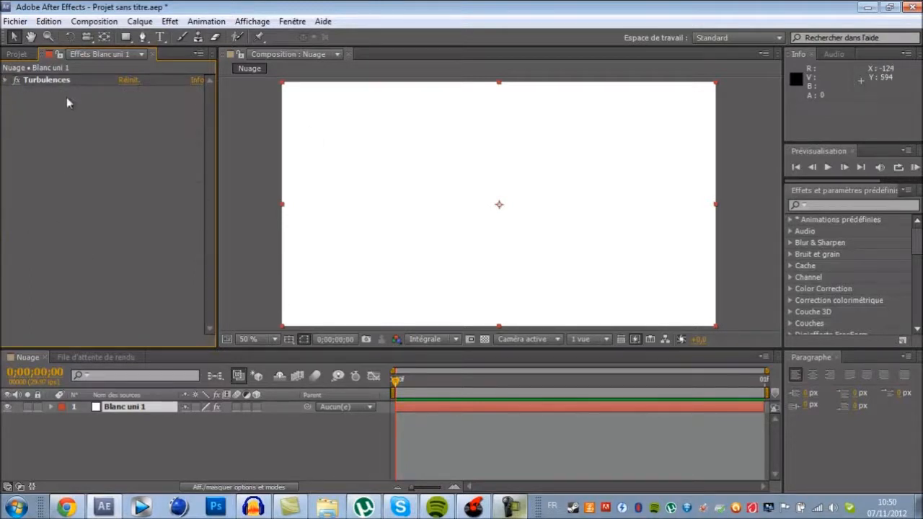
click(66, 78)
click(169, 21)
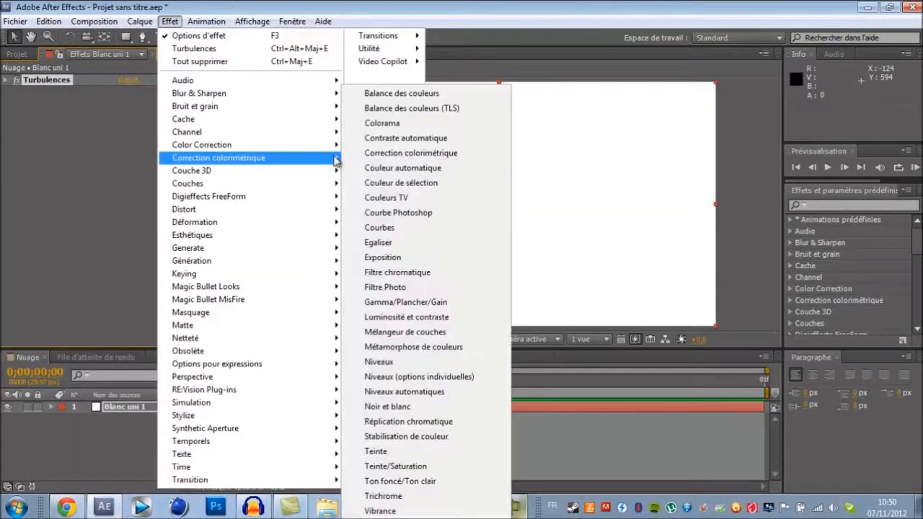
mouse_move(323, 110)
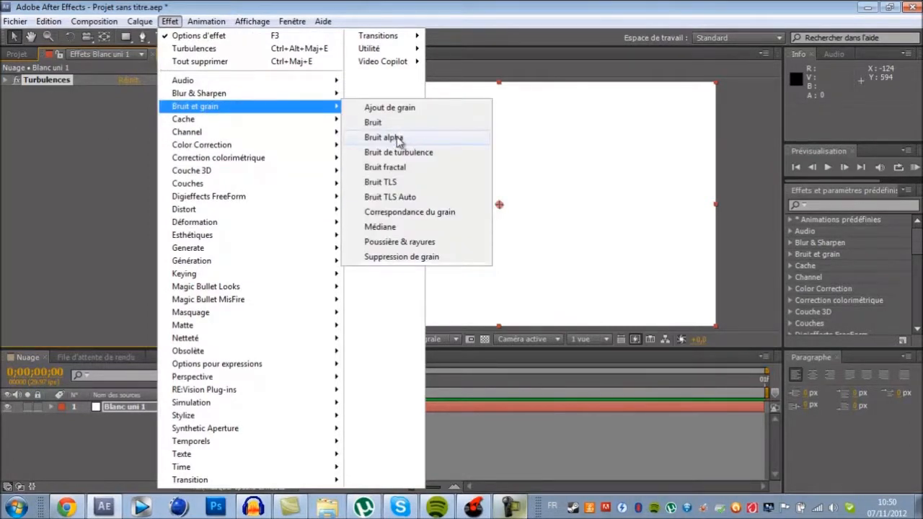
click(417, 170)
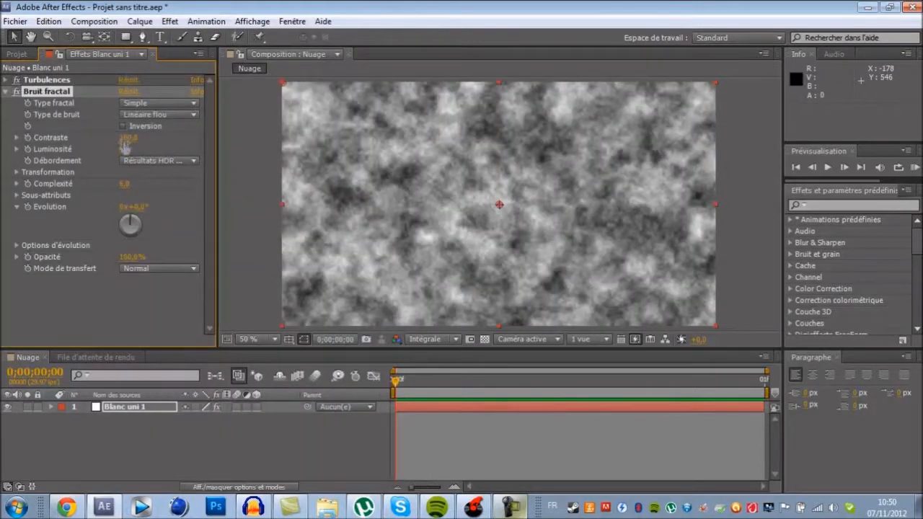
Set the Bruit fractal effect's contrast (Contraste) to 20 and its brightness (Luminosité) to -30
drag(137, 143, 92, 142)
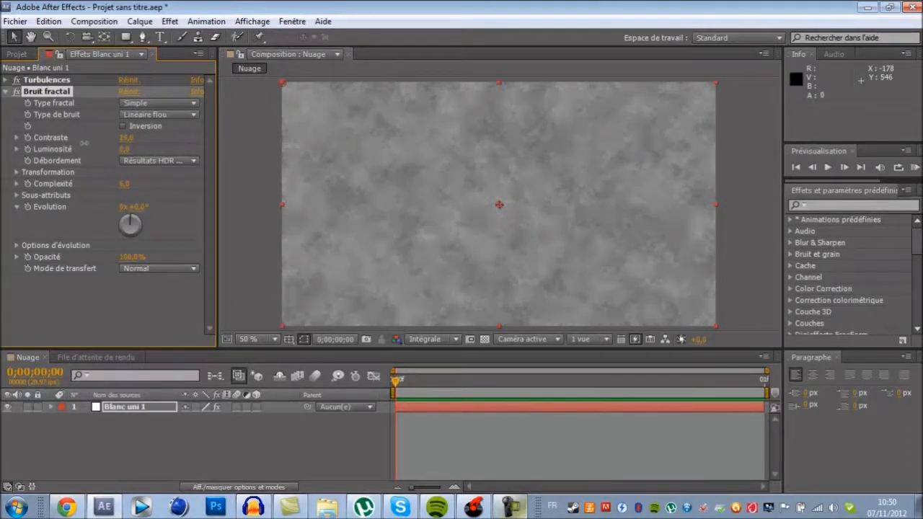
drag(124, 150, 93, 163)
drag(127, 149, 130, 149)
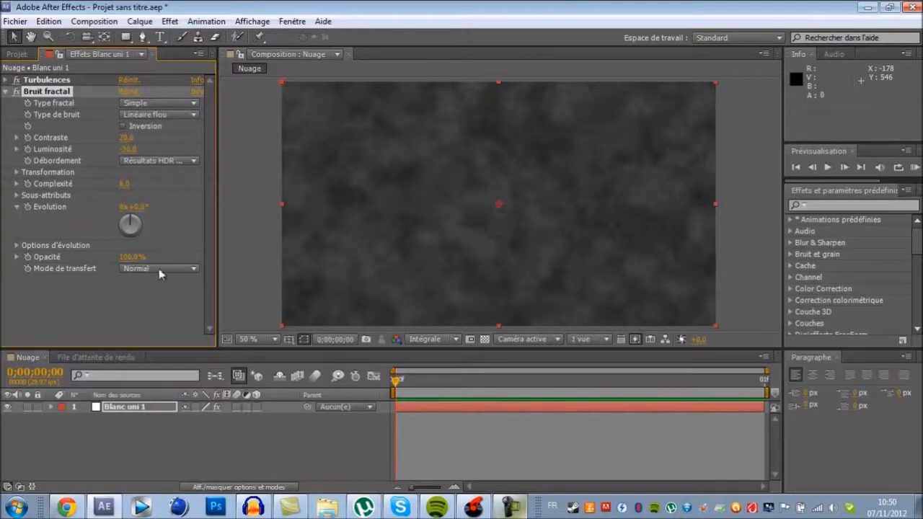
Set the Bruit fractal opacity to 60% and its transfer mode to Lumière crue, and collapse the effect's settings
drag(131, 262, 118, 264)
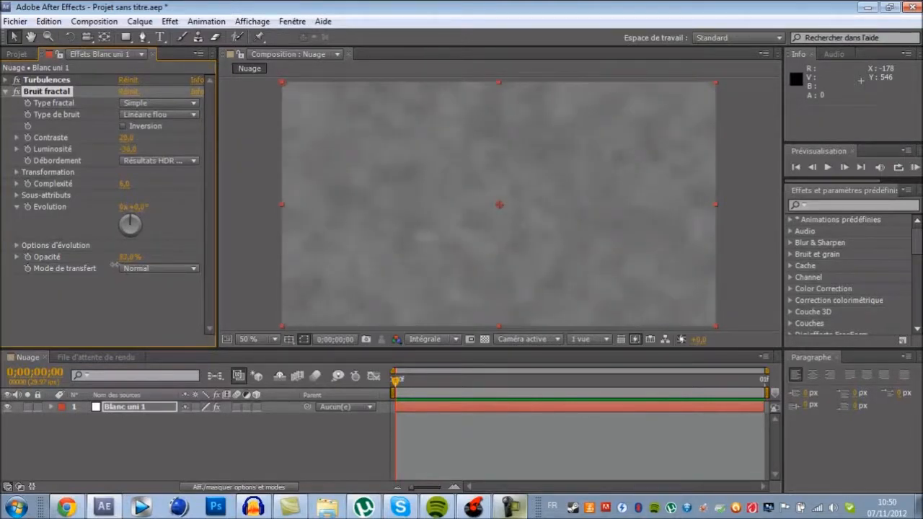
mouse_move(115, 264)
mouse_down()
mouse_move(105, 268)
mouse_move(113, 267)
mouse_up()
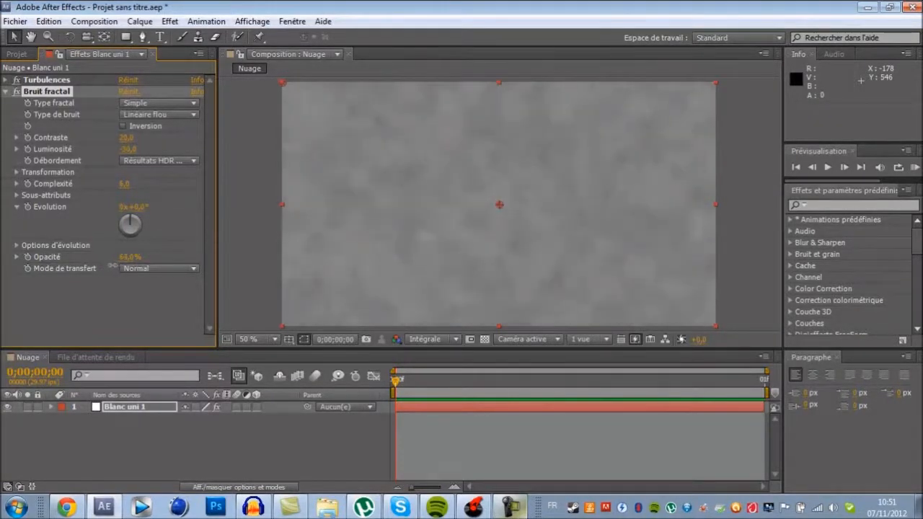
click(136, 269)
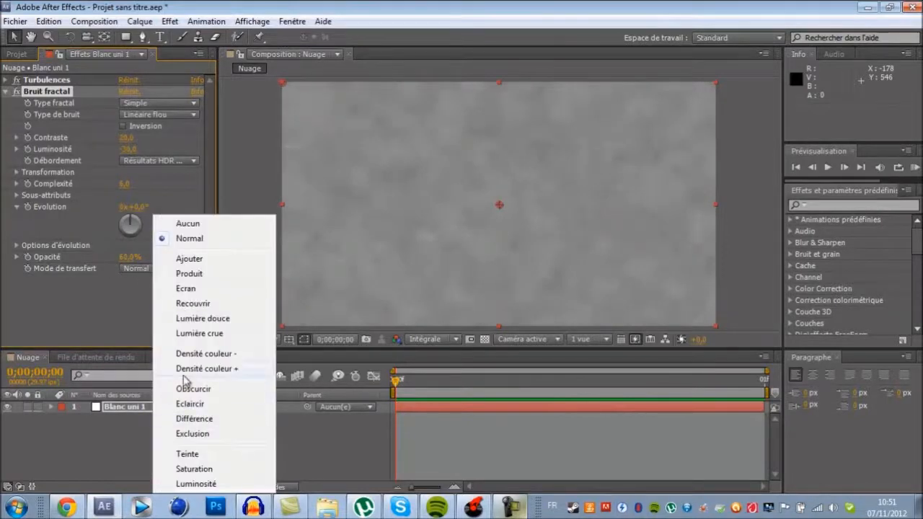
click(88, 320)
click(148, 270)
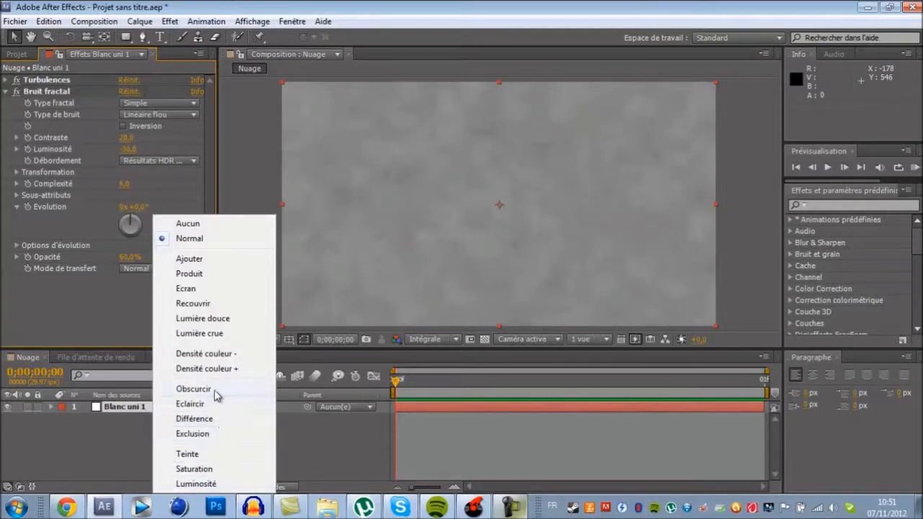
click(225, 335)
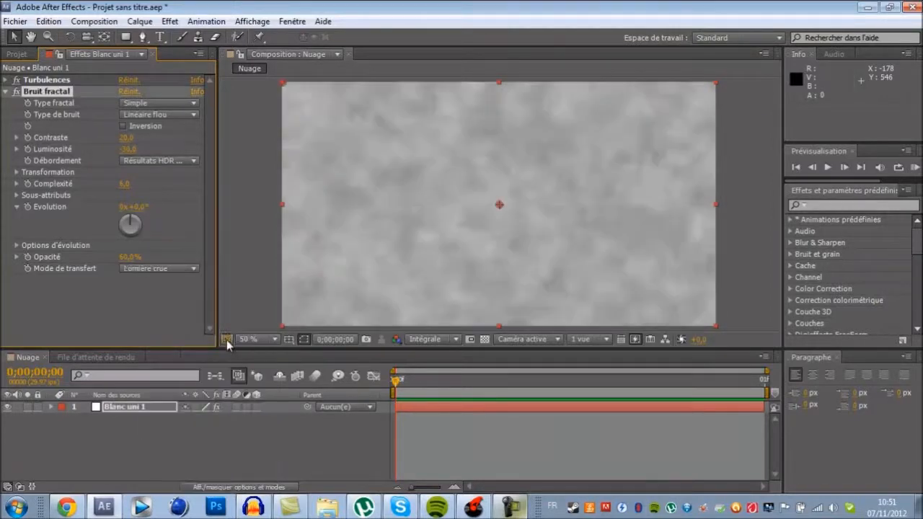
click(171, 305)
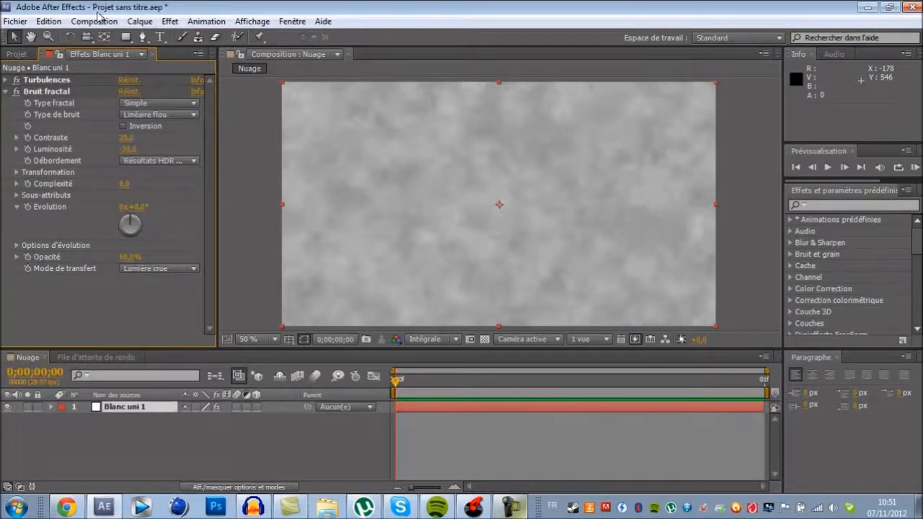
click(6, 91)
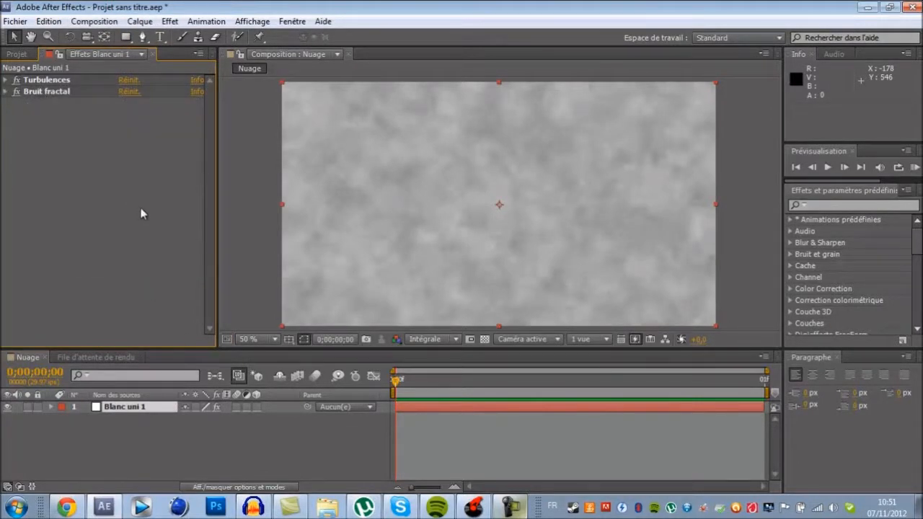
Draw a closed, curved seven-point mask with the Pen tool on Blanc uni 1, as a long horizontal band below the composition's centre
click(143, 37)
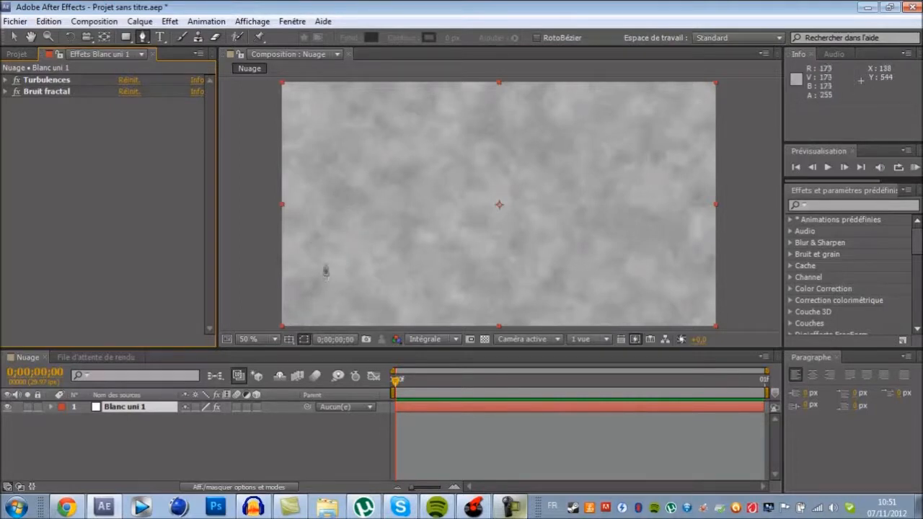
drag(311, 260, 364, 261)
click(469, 271)
drag(470, 273, 552, 260)
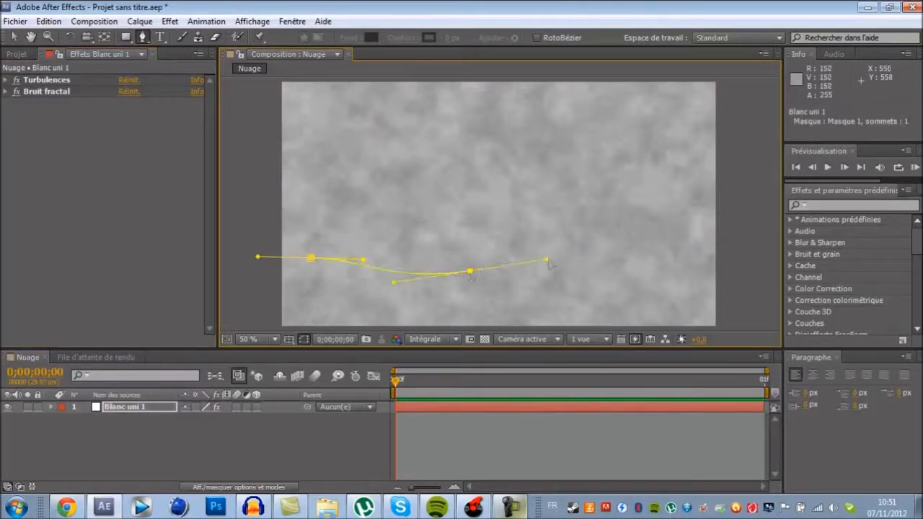
drag(612, 270, 368, 200)
drag(406, 252, 350, 230)
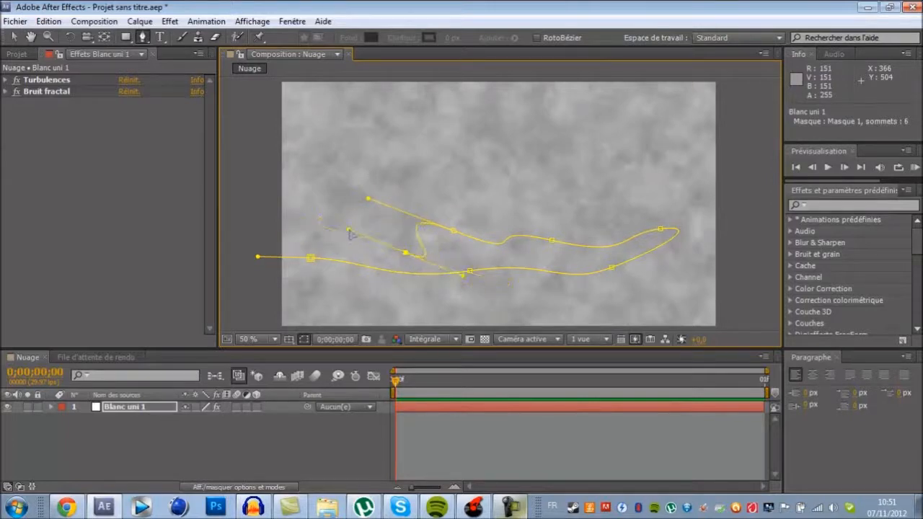
click(308, 261)
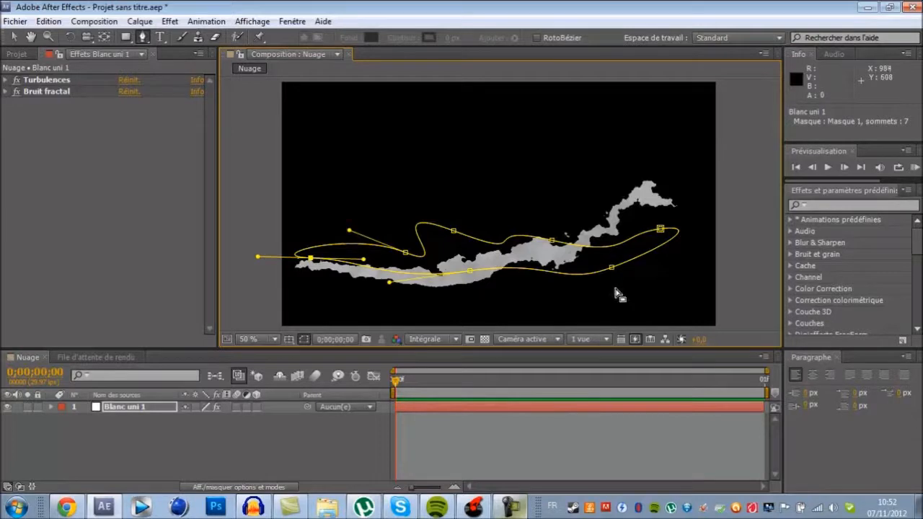
Reposition the mask's lower vertices and both end vertices to lengthen and refine the cloud strip
mouse_move(611, 268)
mouse_down()
mouse_move(629, 269)
mouse_move(613, 271)
mouse_move(618, 280)
mouse_up()
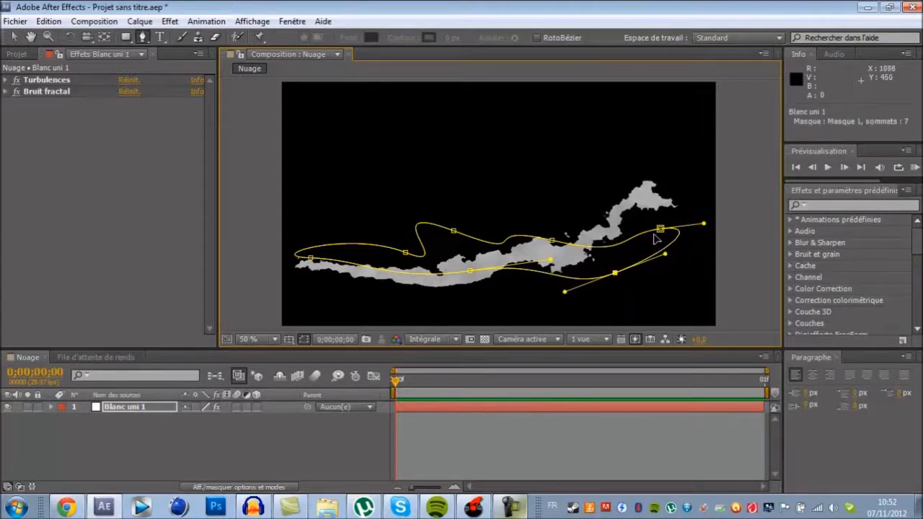
drag(659, 230, 683, 235)
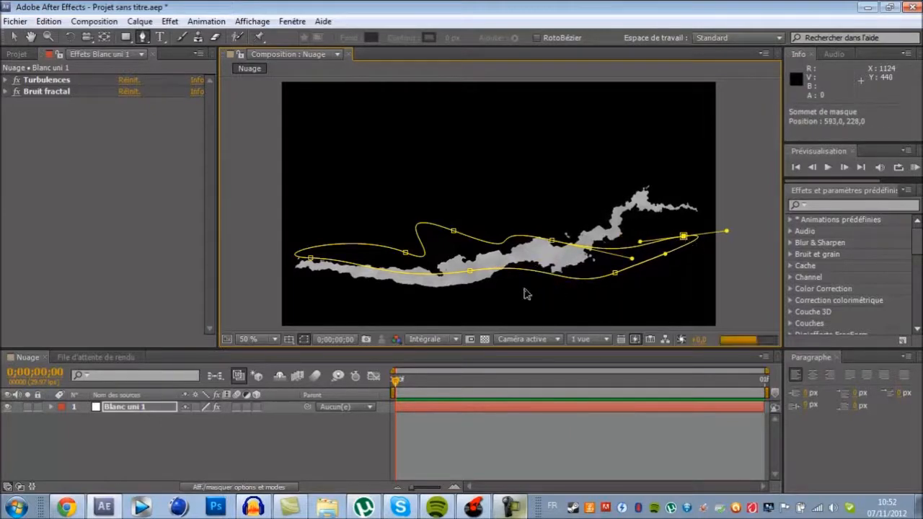
mouse_move(470, 271)
mouse_down()
mouse_move(475, 281)
mouse_move(472, 272)
mouse_up()
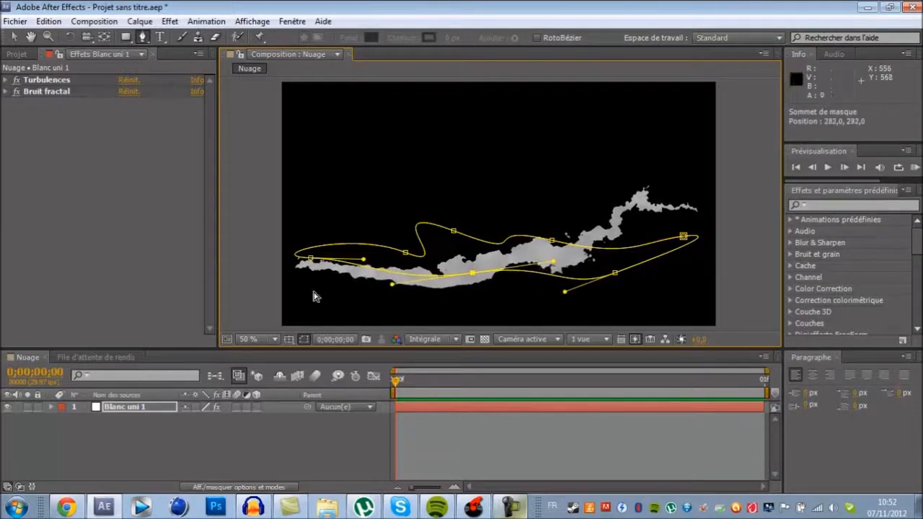
drag(310, 258, 306, 249)
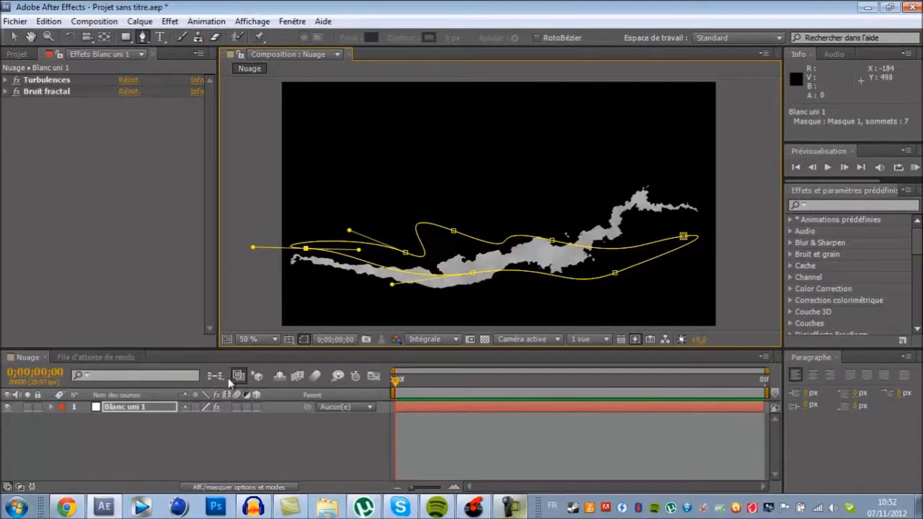
Expand the Masque 1 properties and set its feather (Contour progressif du masque) to 58 pixels
click(49, 407)
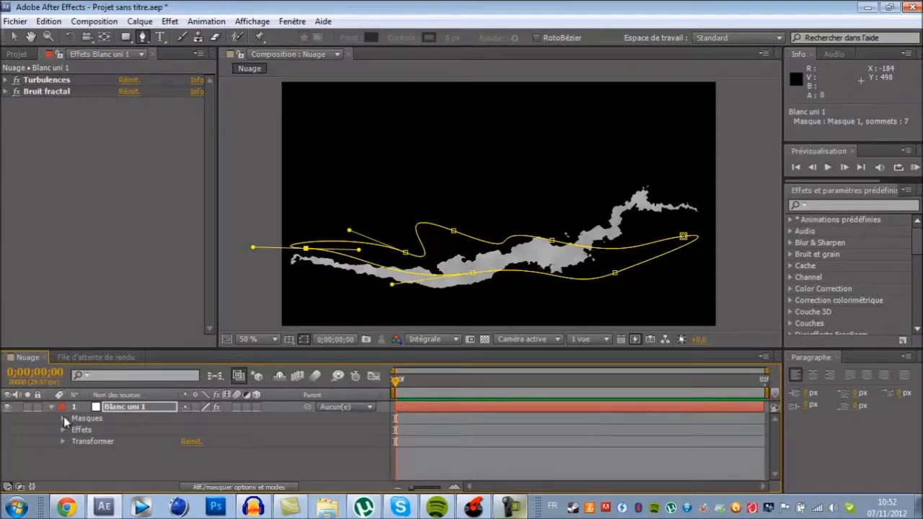
click(63, 418)
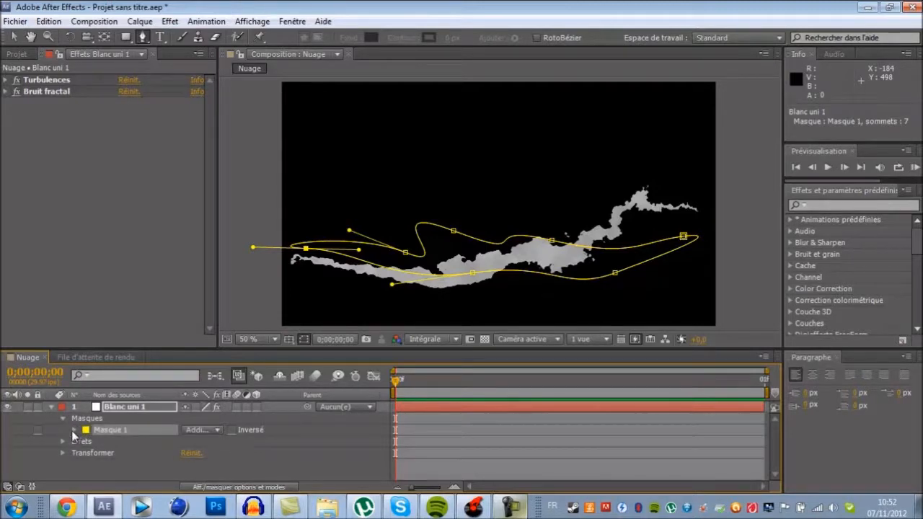
click(75, 430)
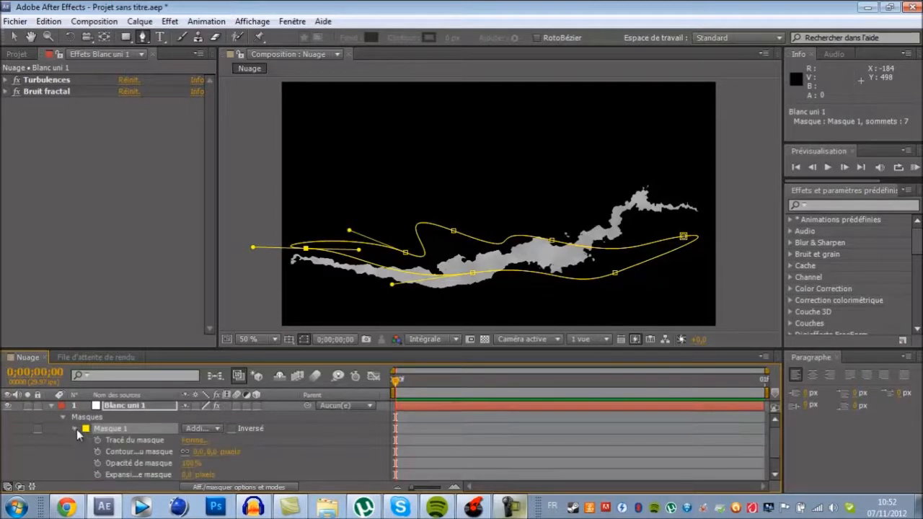
click(144, 454)
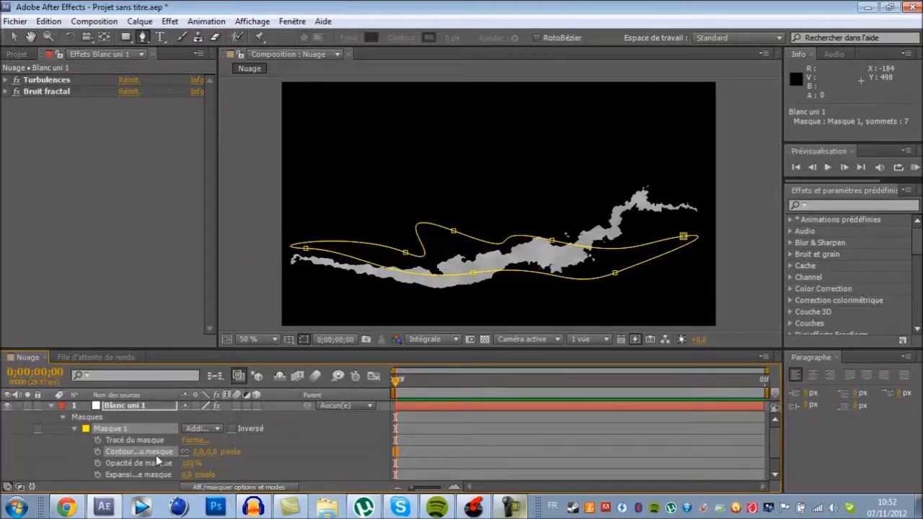
click(156, 464)
click(159, 475)
click(156, 452)
drag(211, 459, 261, 467)
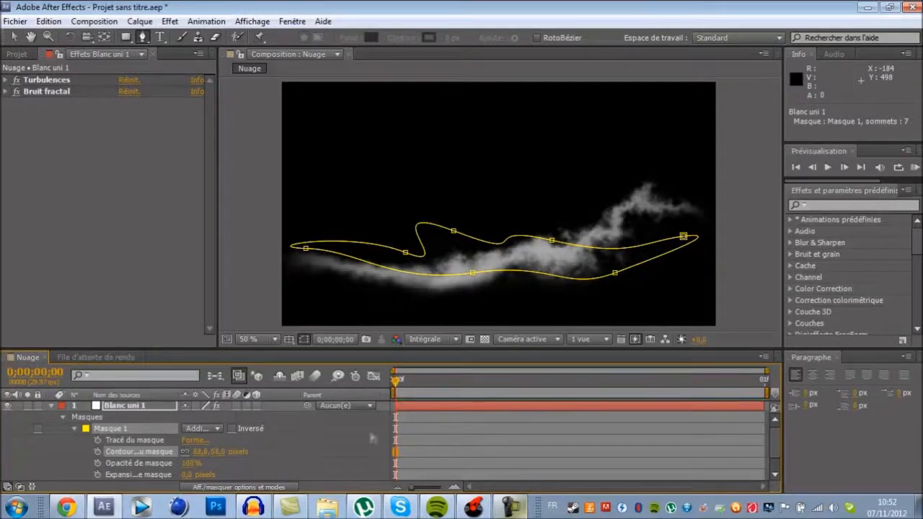
Reshape Masque 1 by raising its lower middle vertex and moving the two leftmost vertices up above the cloud strip
drag(472, 273, 456, 256)
drag(306, 248, 350, 325)
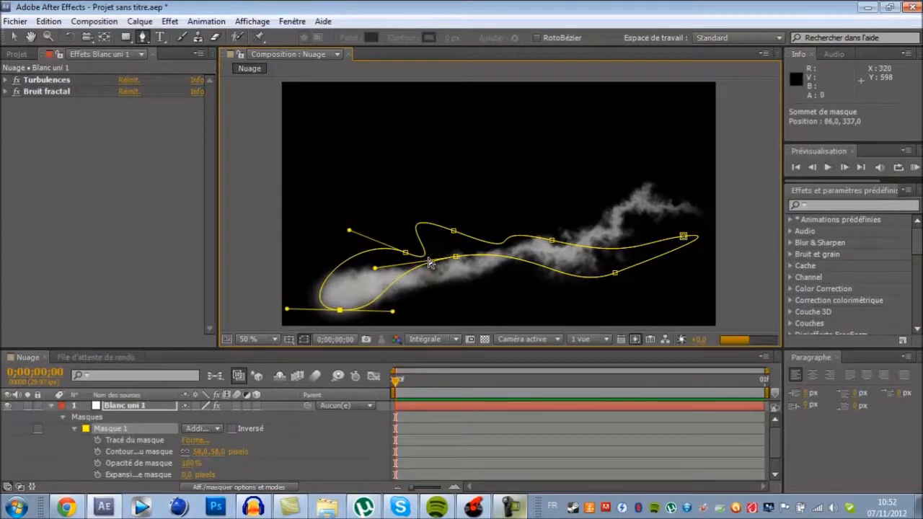
click(405, 253)
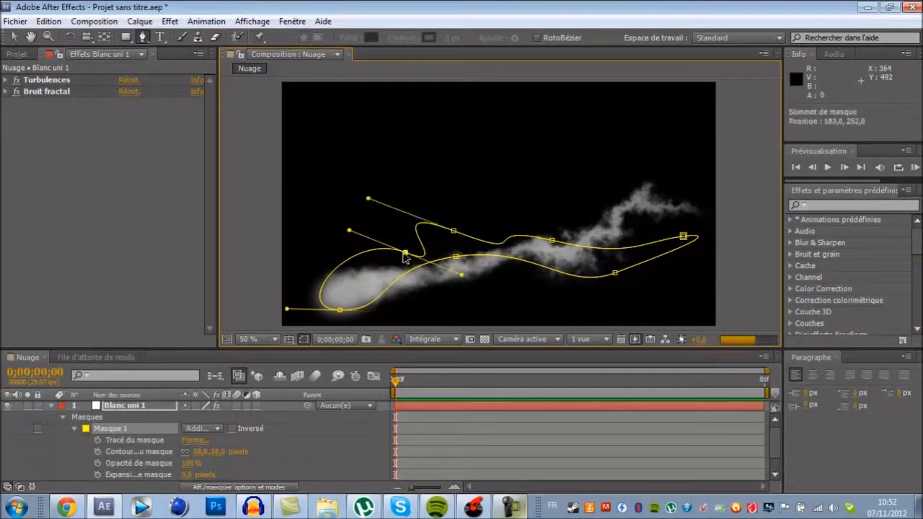
drag(405, 254, 375, 198)
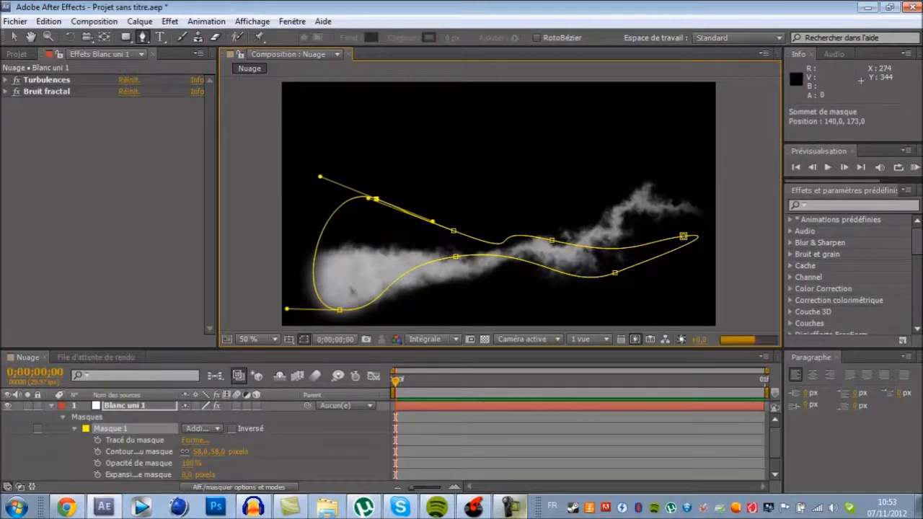
drag(340, 310, 380, 222)
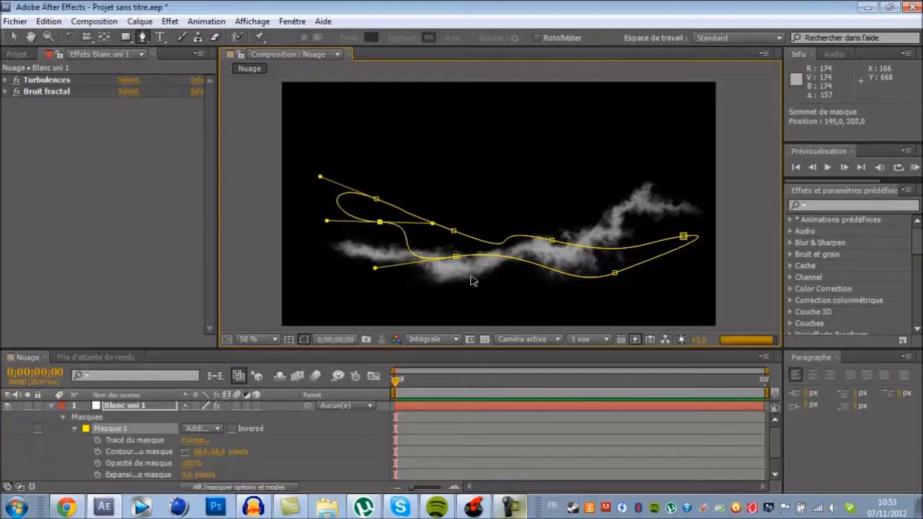
Close a small triangular second mask just outside the composition frame, beside the cloud's right end
click(735, 215)
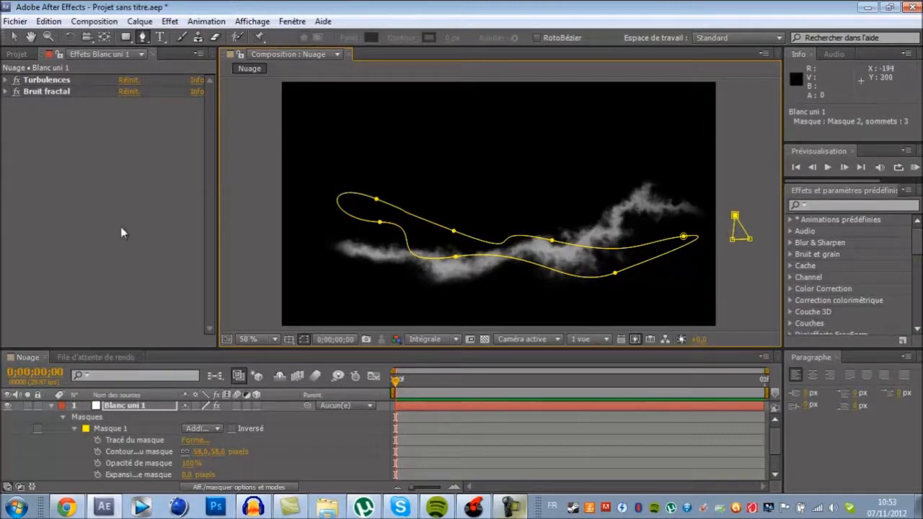
Try to scale the Blanc uni 1 layer narrower from its upper right corner, and undo the scaling
click(96, 191)
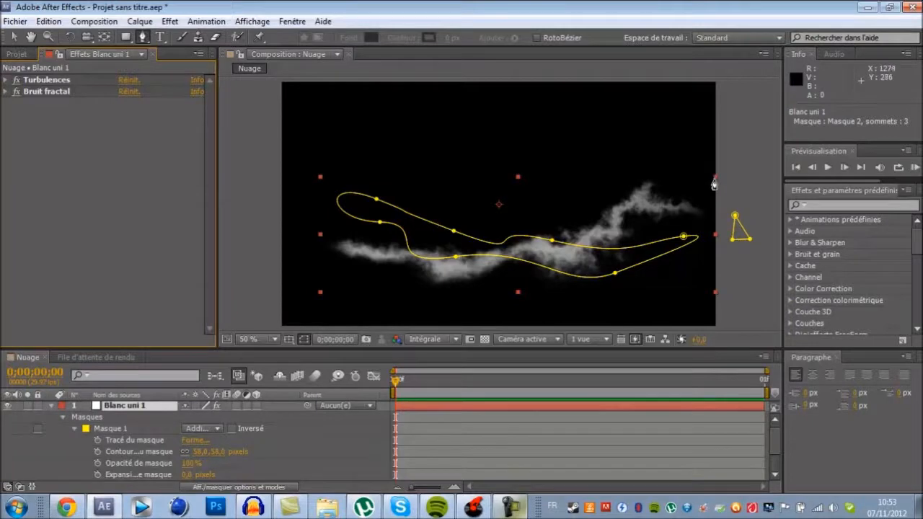
drag(717, 179, 674, 181)
key(ctrl+z)
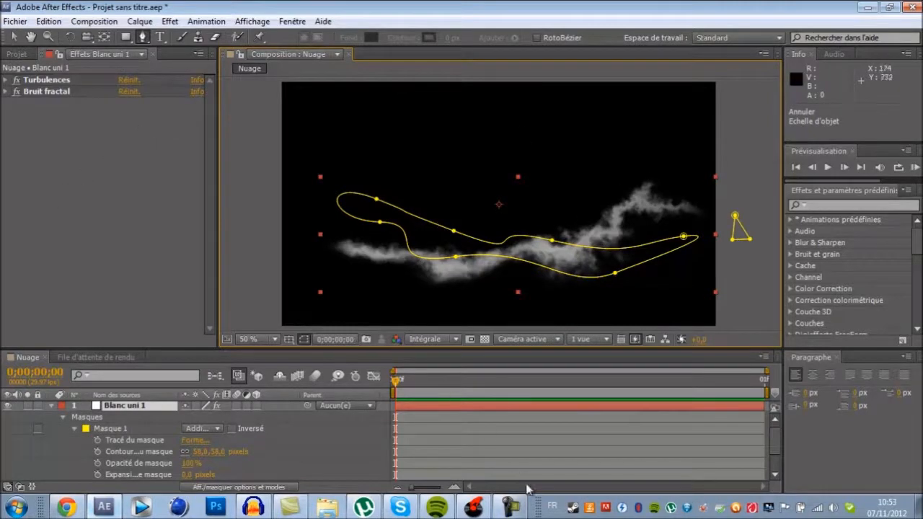
click(513, 511)
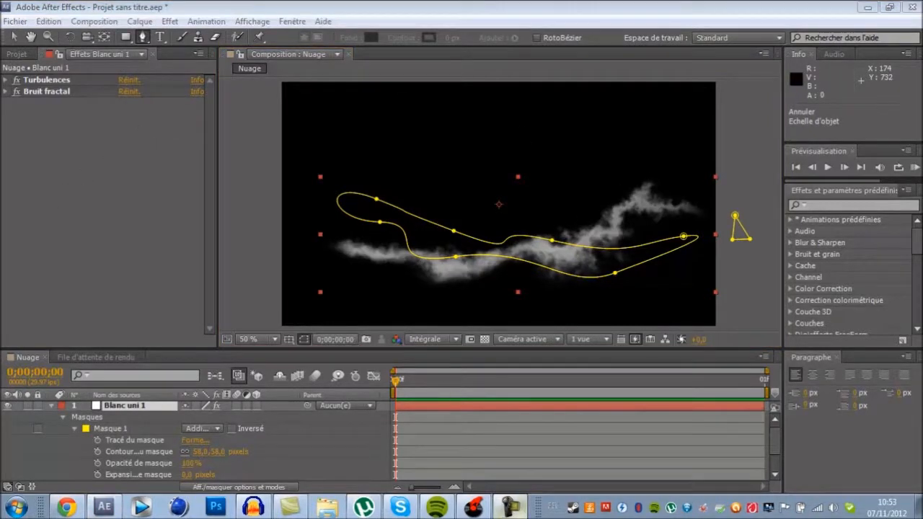
click(511, 508)
click(10, 216)
Add the Nuage composition to the render queue
click(94, 21)
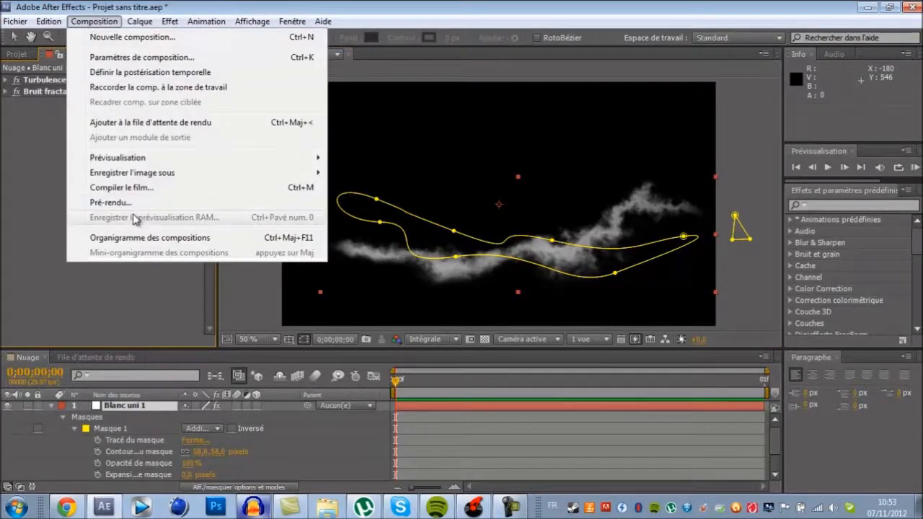
mouse_move(121, 160)
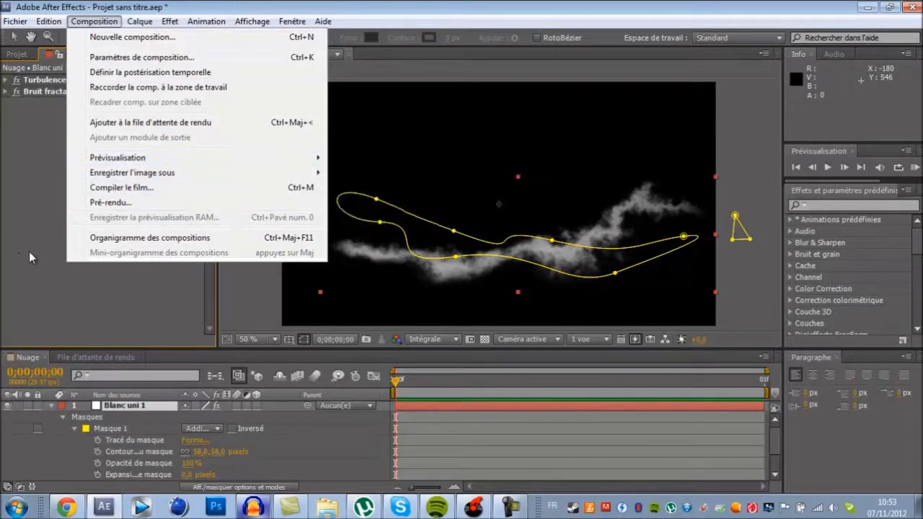
click(137, 127)
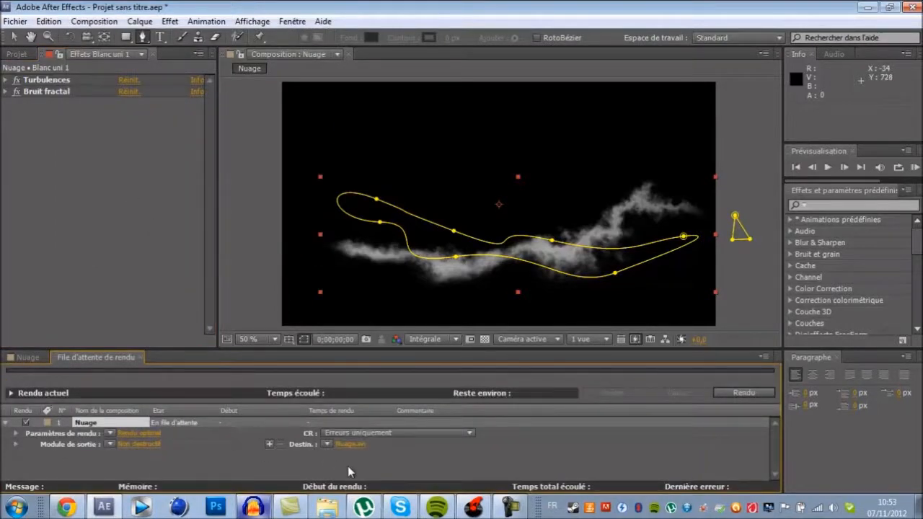
Configure the Nuage output module as a Séquence PNG with RVB + Alpha channels
click(130, 445)
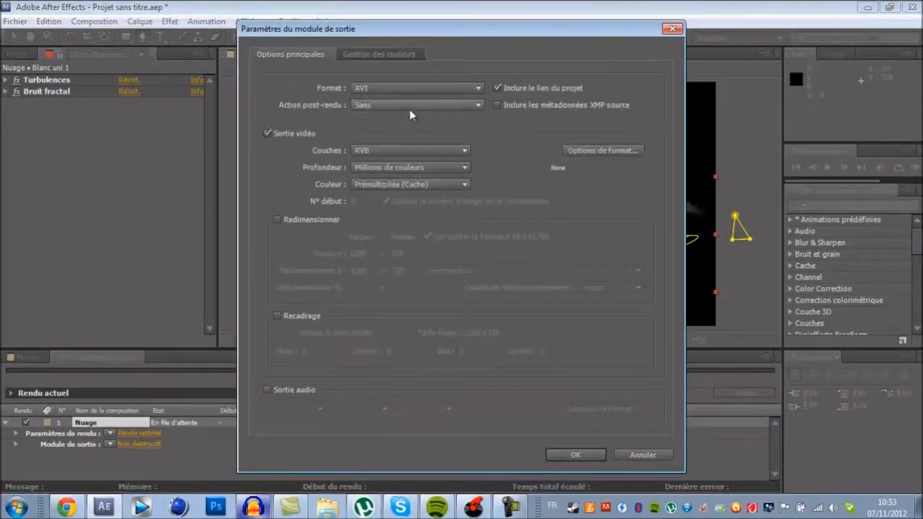
click(405, 89)
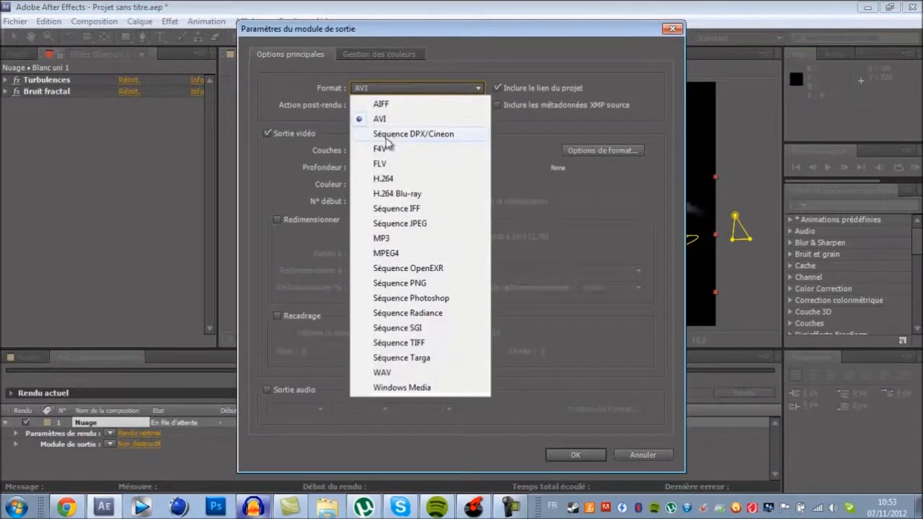
click(404, 283)
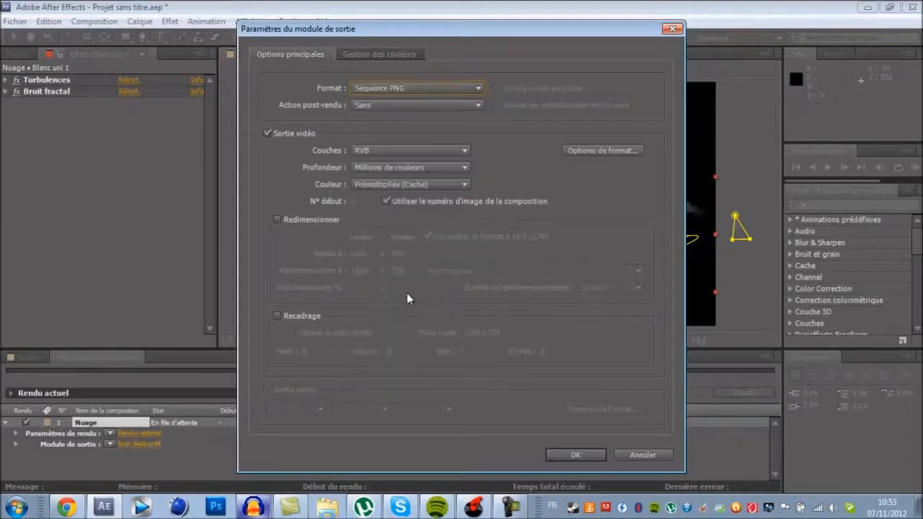
click(405, 151)
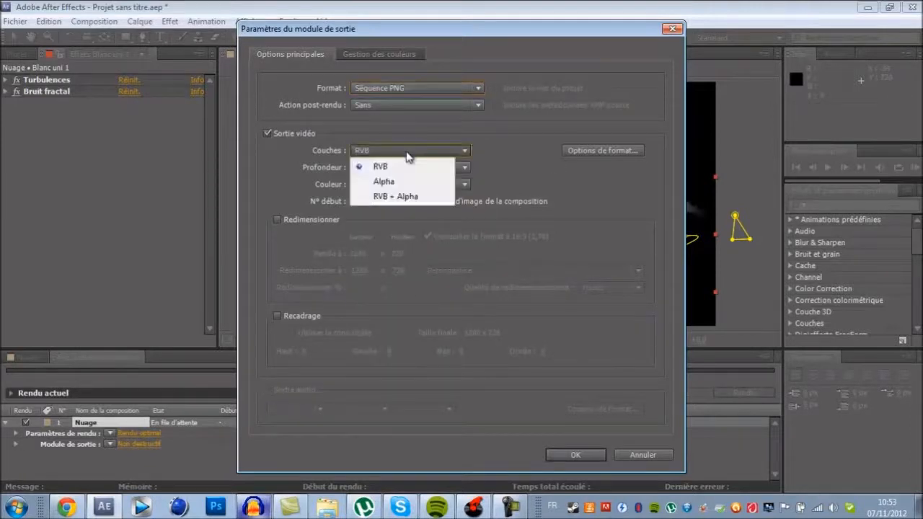
click(399, 197)
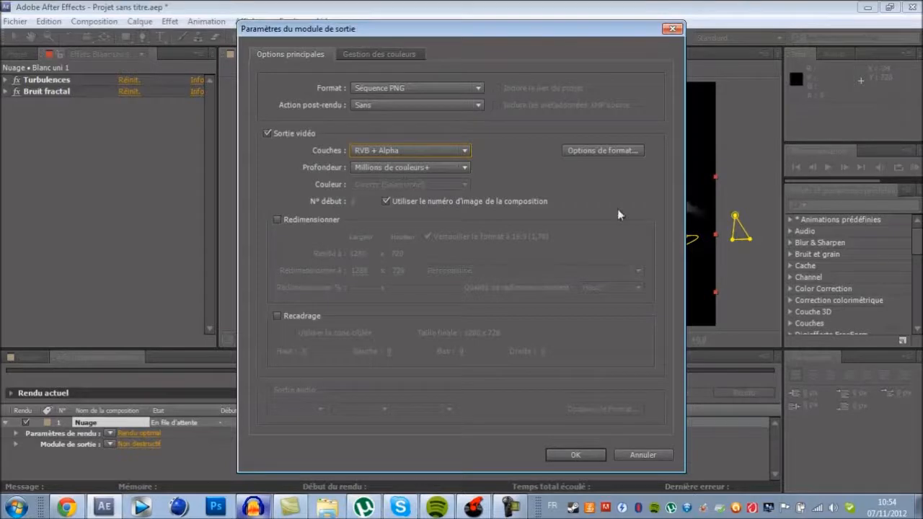
click(577, 454)
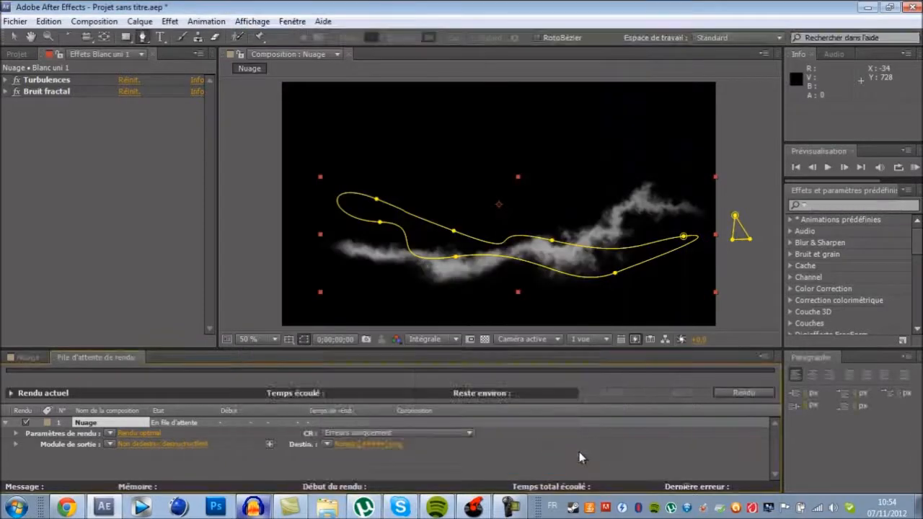
Set the render destination to Nuage_[#####].png in the desktop's Textures folder and render the composition
click(357, 444)
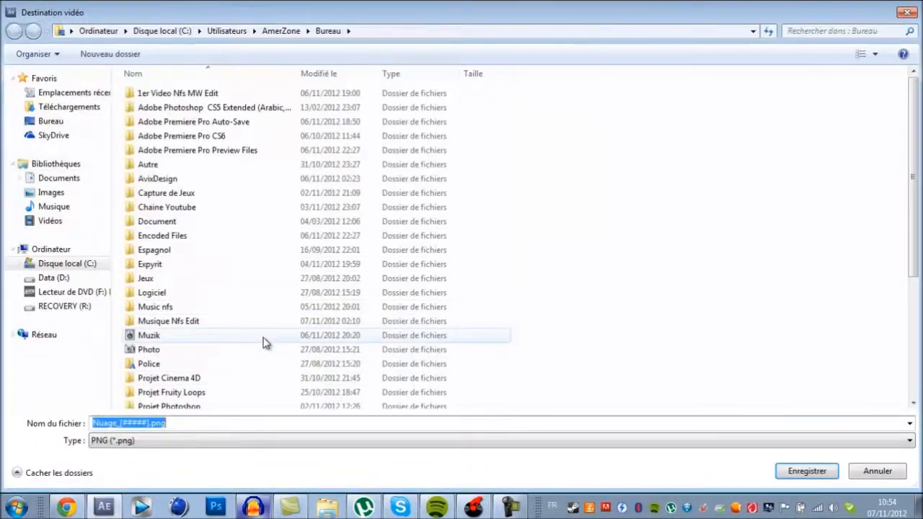
click(264, 339)
scroll(288, 288, down, 5)
scroll(255, 223, up, 5)
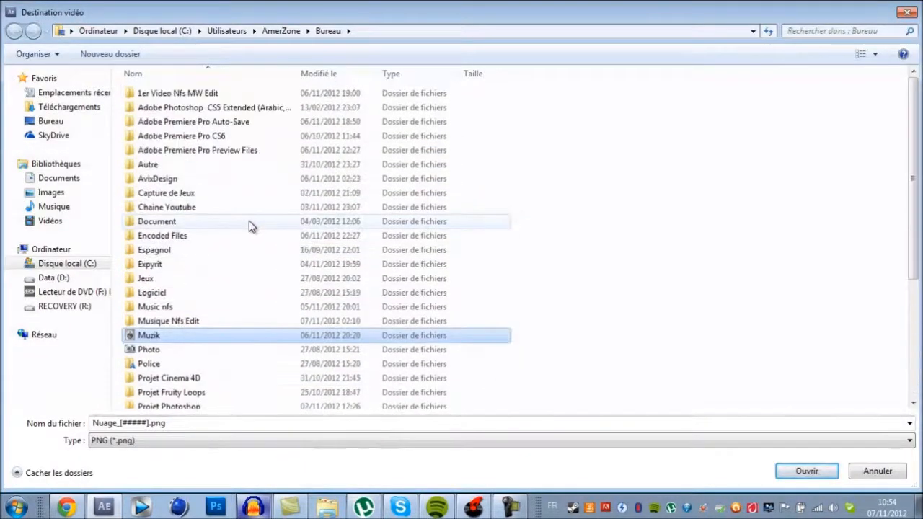
scroll(251, 225, down, 5)
double_click(181, 301)
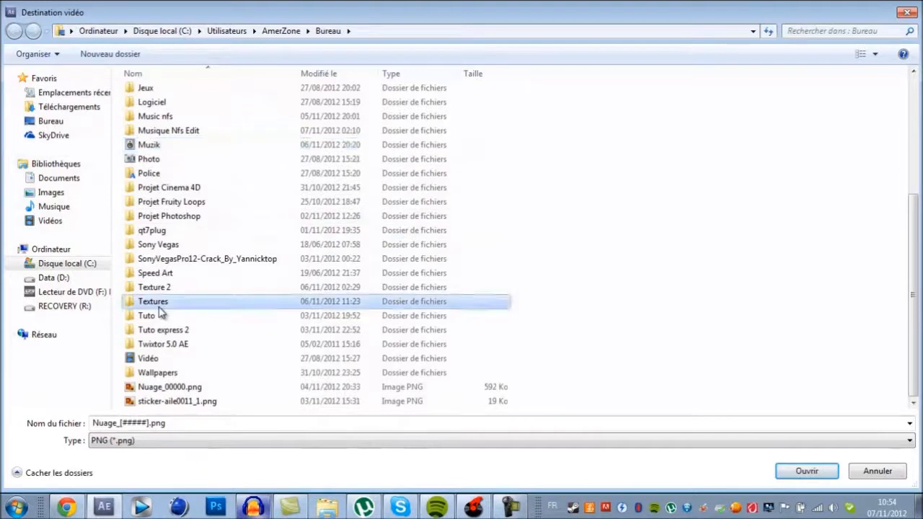
click(141, 424)
drag(151, 424, 120, 427)
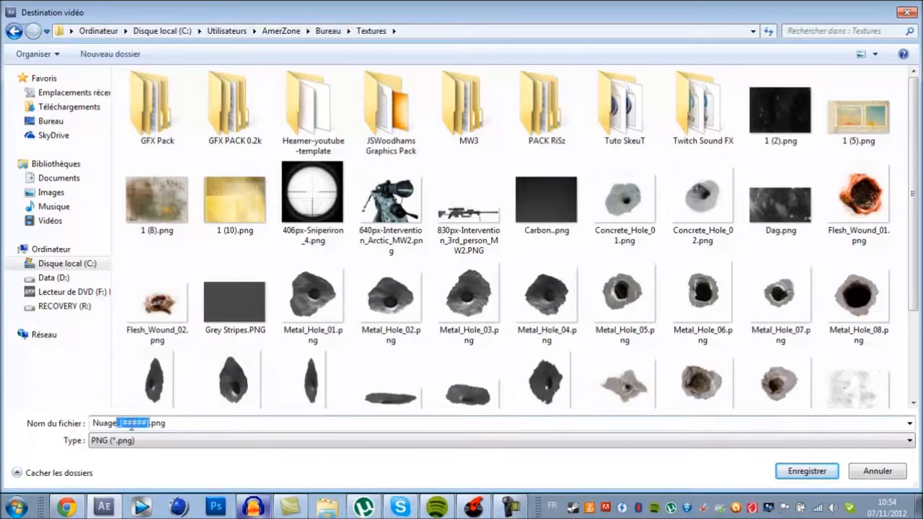
click(213, 423)
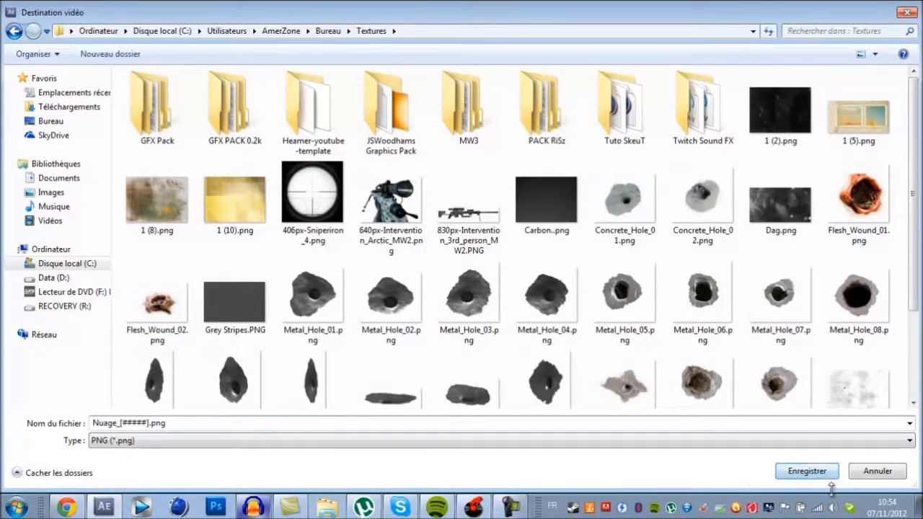
click(797, 475)
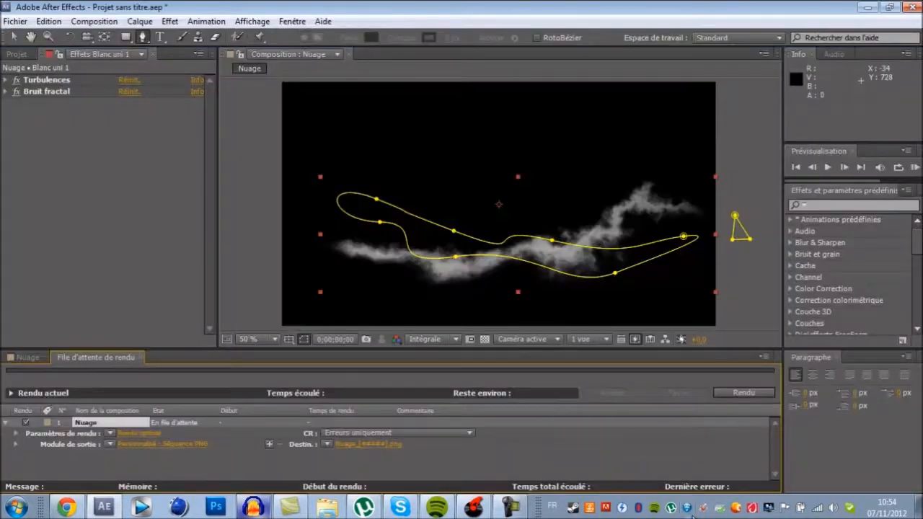
click(741, 393)
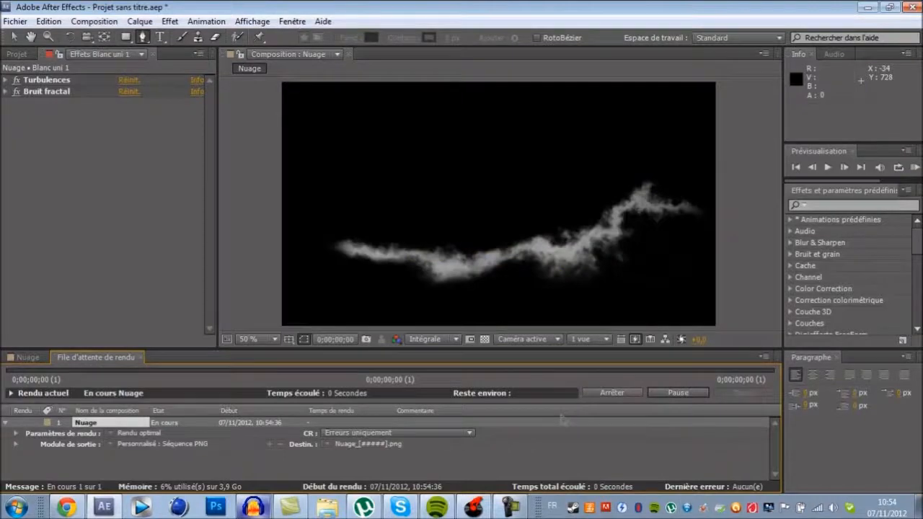
Minimise After Effects and examine the existing Nuage_00000.png on the desktop in the photo viewer, then close it
click(866, 7)
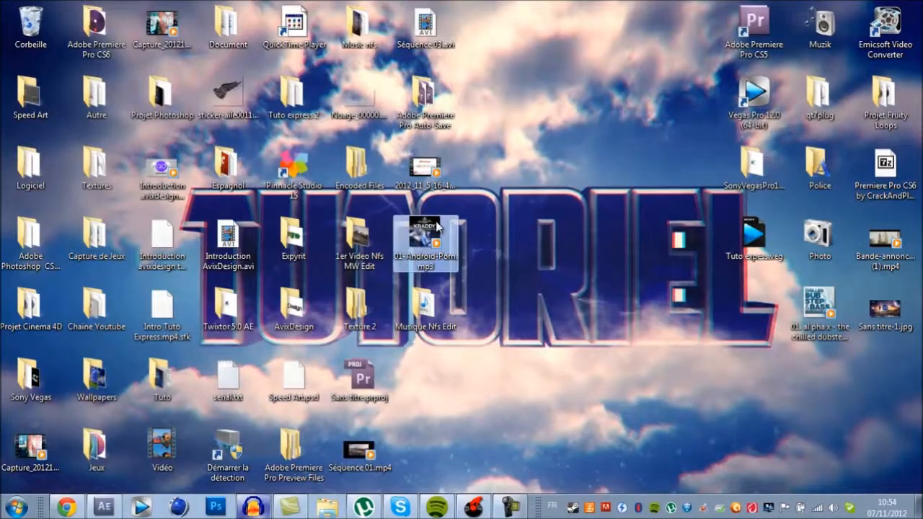
click(360, 98)
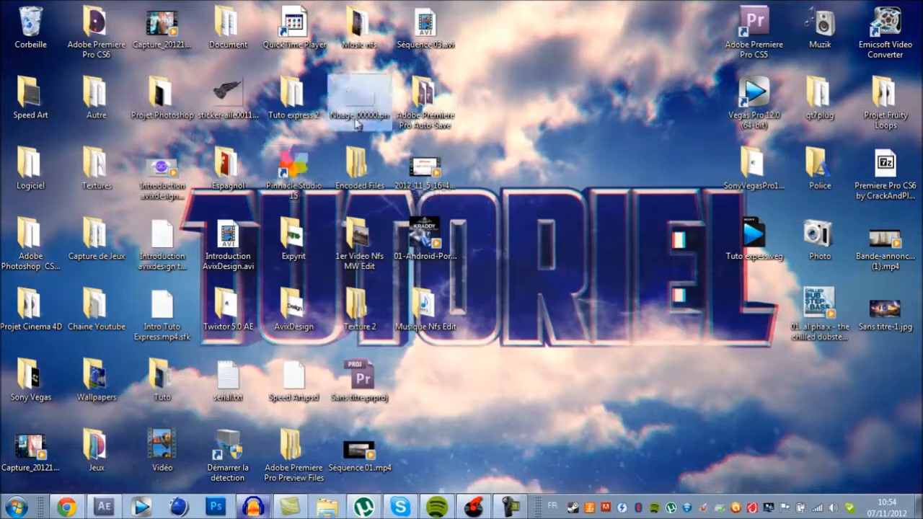
drag(600, 110, 614, 109)
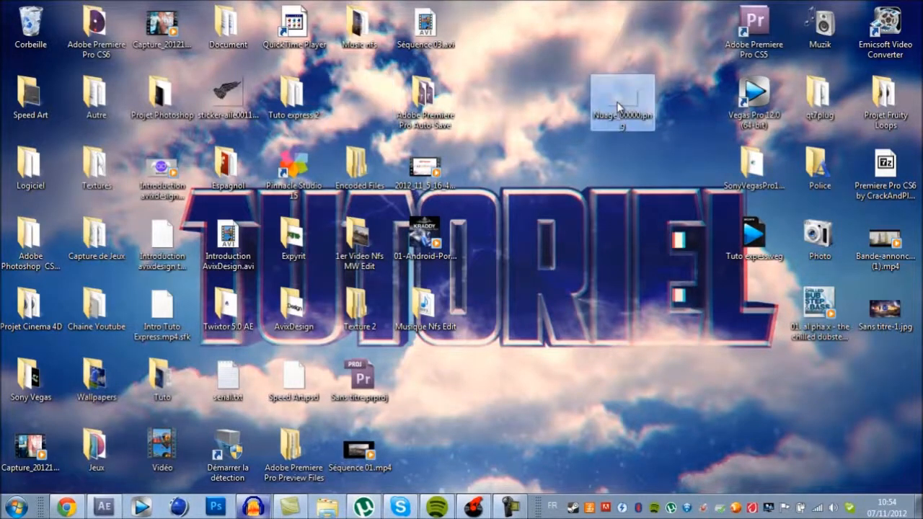
double_click(622, 110)
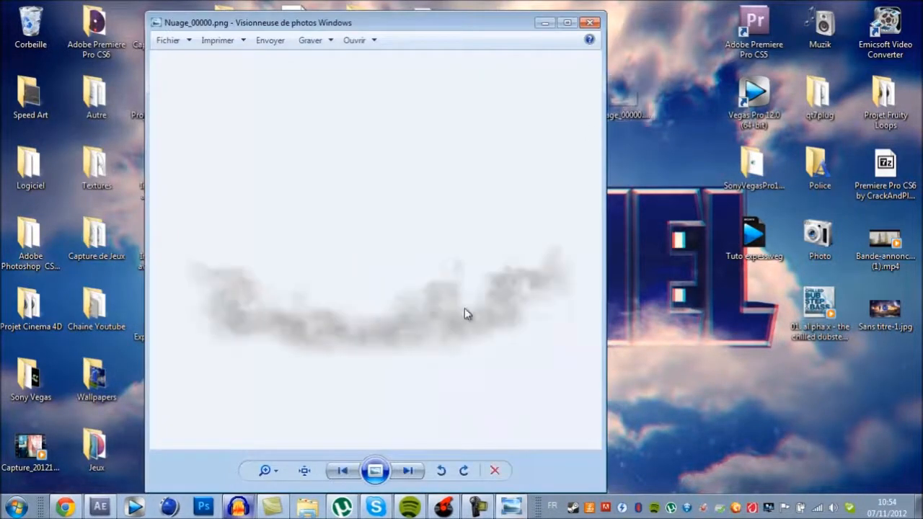
drag(378, 27, 317, 30)
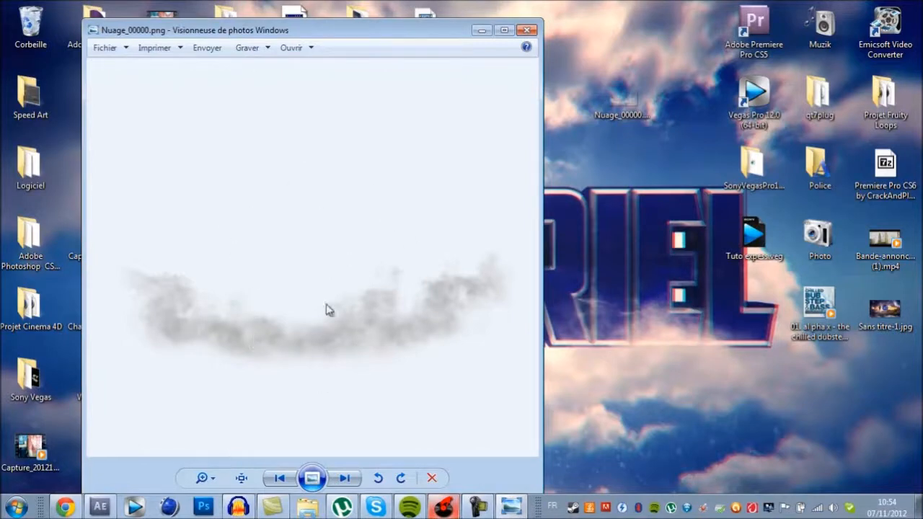
click(528, 30)
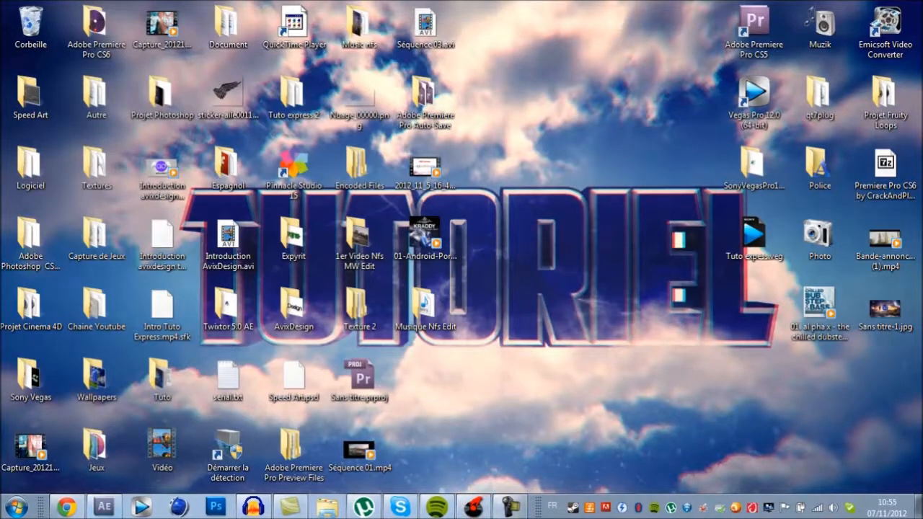
Open the desktop's Textures folder and view the newly rendered Nuage_00000.png, then close the viewer and minimise the folder
click(103, 508)
click(103, 508)
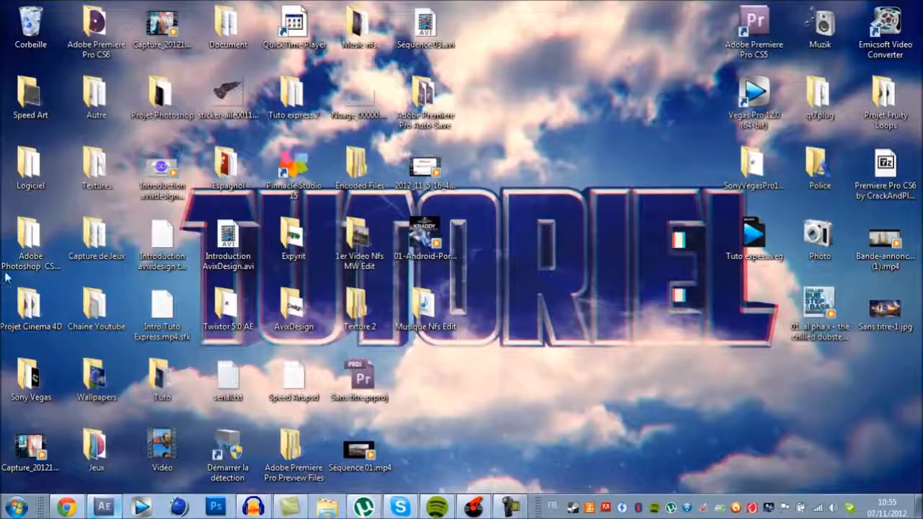
double_click(94, 164)
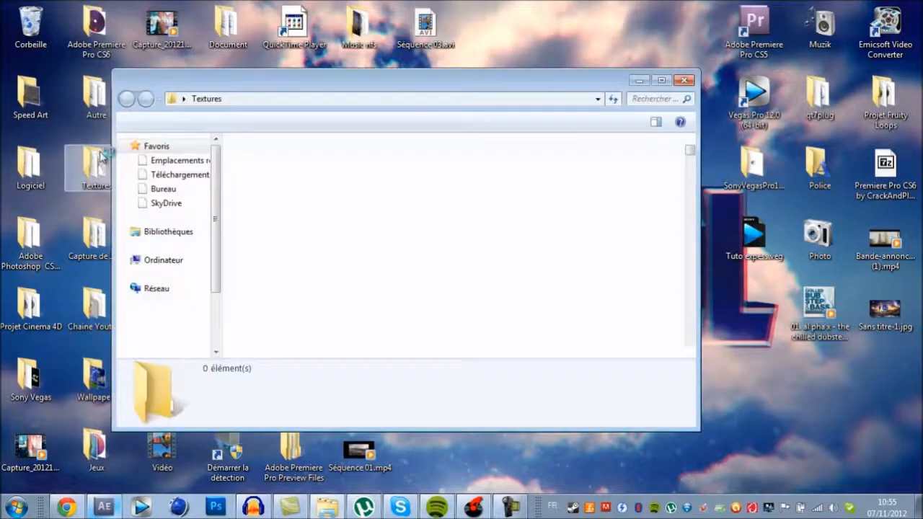
scroll(616, 259, down, 3)
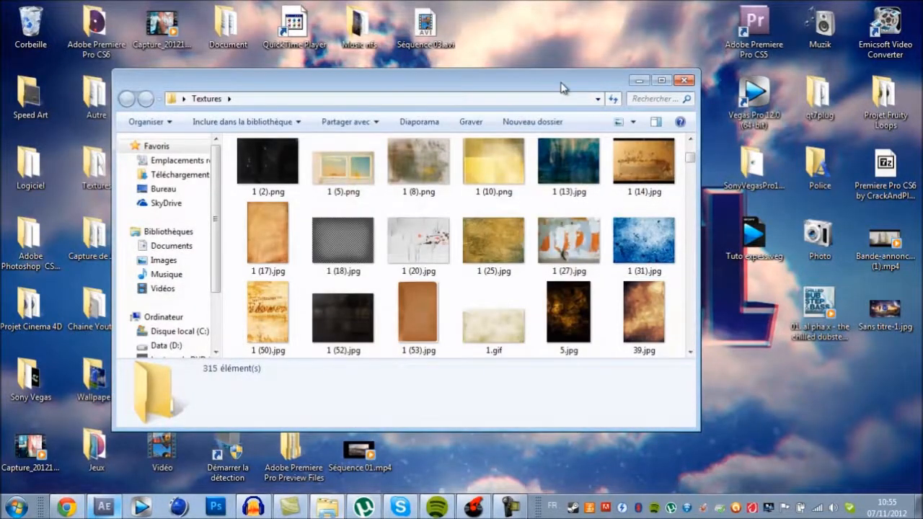
double_click(562, 83)
scroll(510, 204, down, 5)
scroll(509, 204, down, 8)
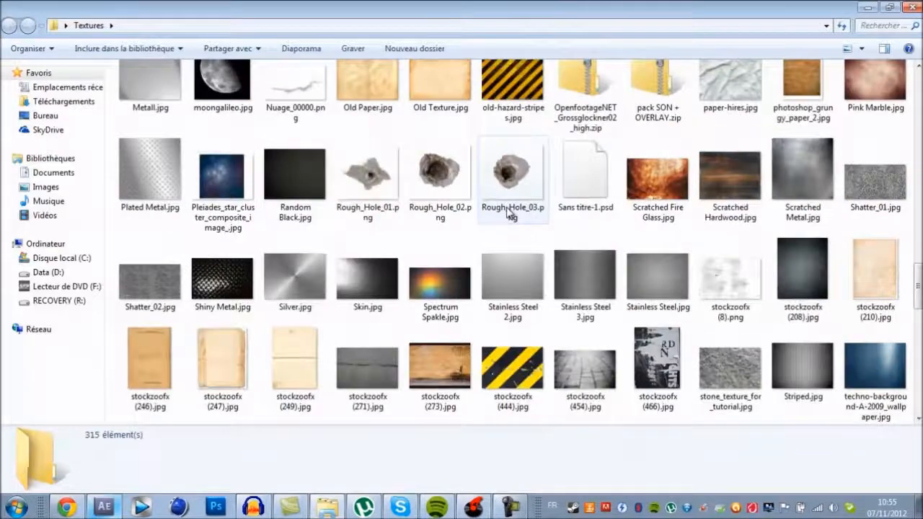
scroll(510, 204, up, 4)
scroll(292, 353, down, 2)
double_click(310, 287)
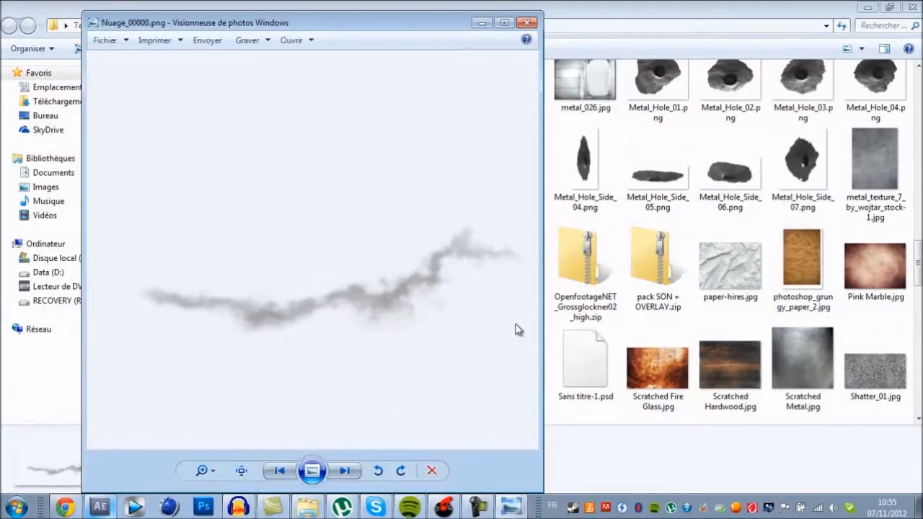
click(527, 22)
click(867, 7)
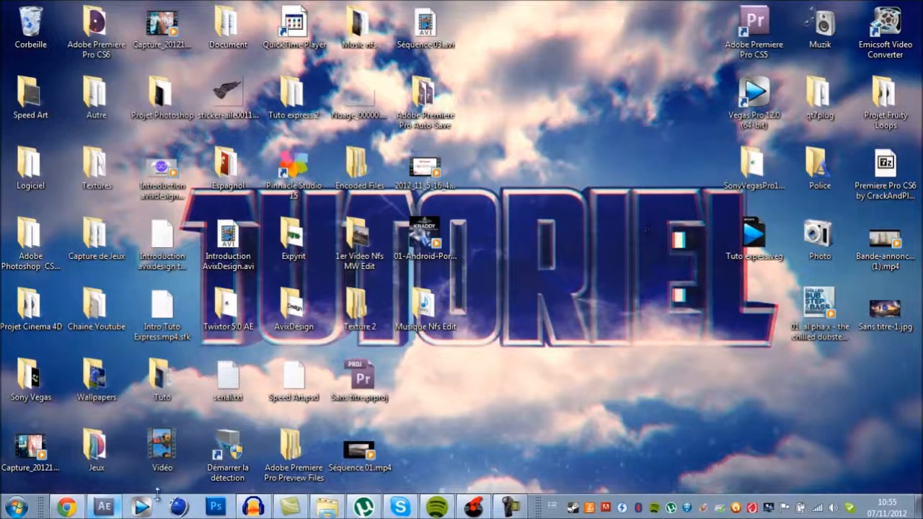
Switch back to After Effects, adjust the Contraste of Blanc uni 1's Bruit fractal effect and set its Luminosité to 189
click(106, 510)
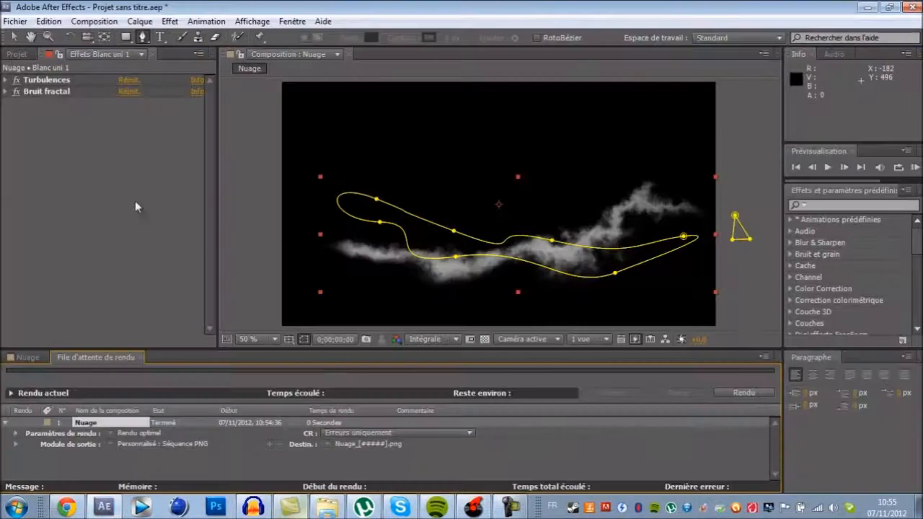
click(6, 80)
click(6, 80)
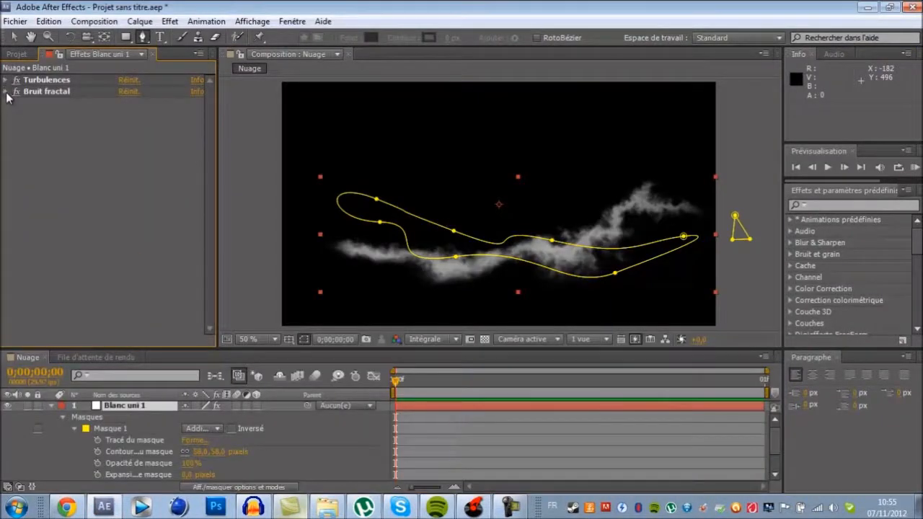
click(6, 92)
drag(126, 138, 177, 151)
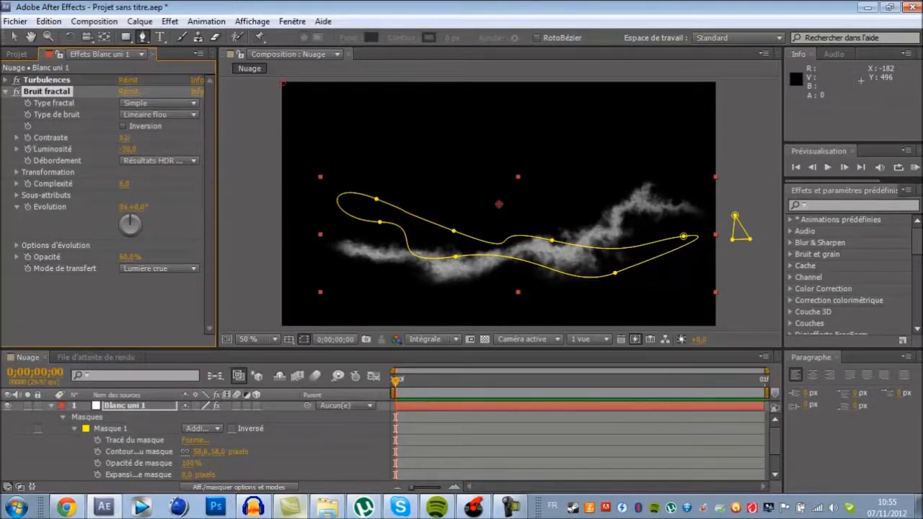
drag(127, 149, 221, 147)
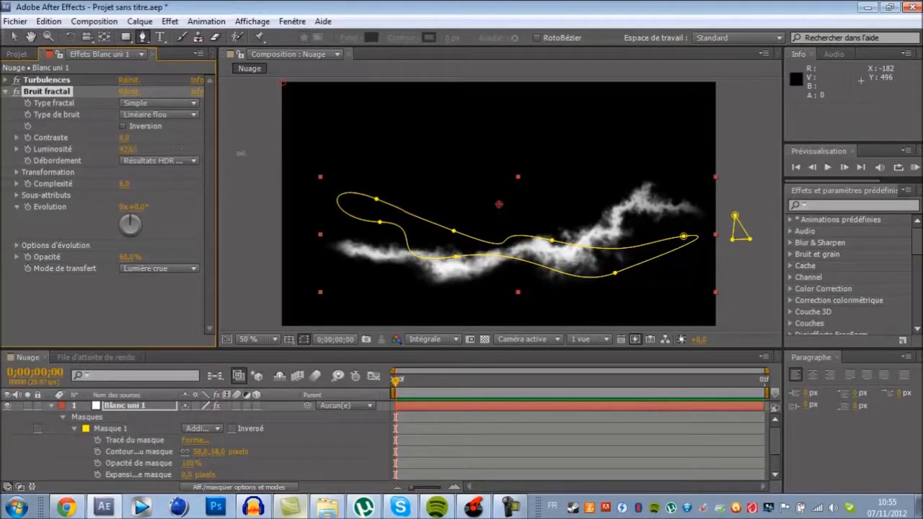
Set the Bruit fractal Opacité to 100% and the Contour du masque of Masque 1 to 70 pixels
drag(132, 257, 141, 257)
drag(273, 289, 283, 291)
drag(216, 452, 197, 450)
click(160, 310)
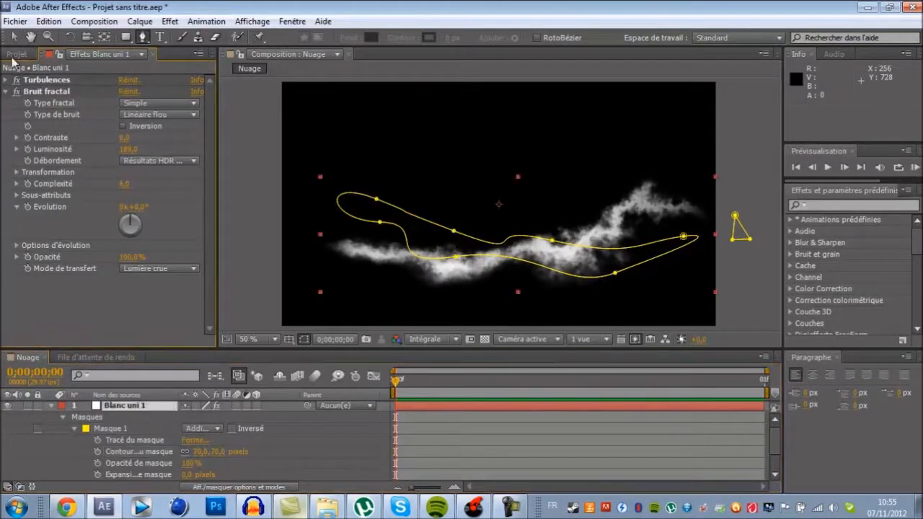
click(16, 54)
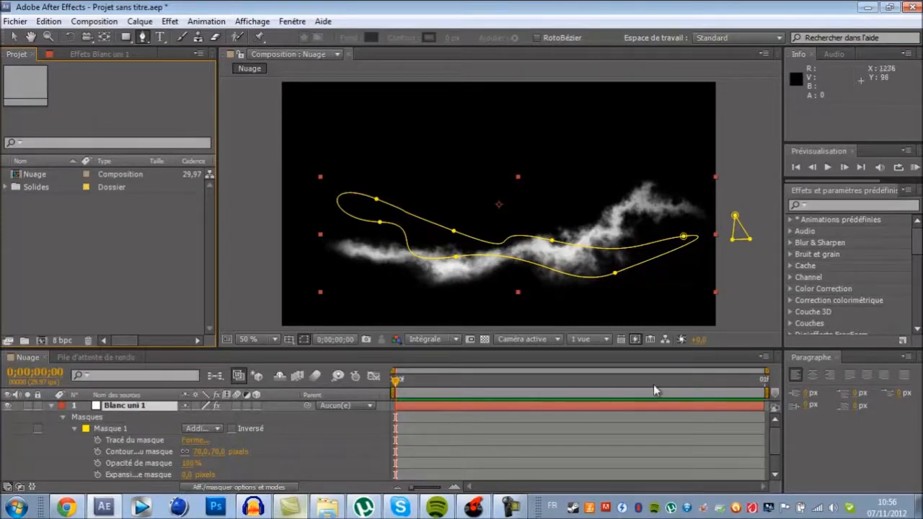
click(869, 8)
drag(403, 414, 465, 4)
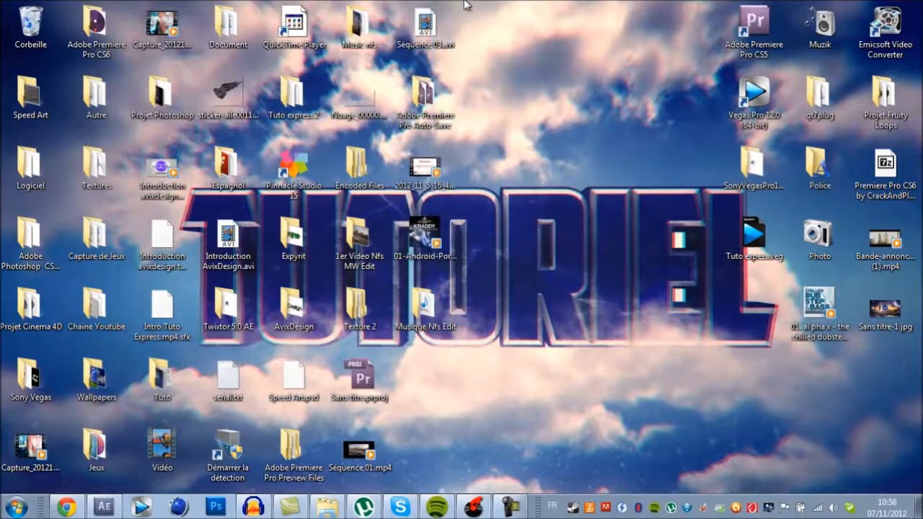